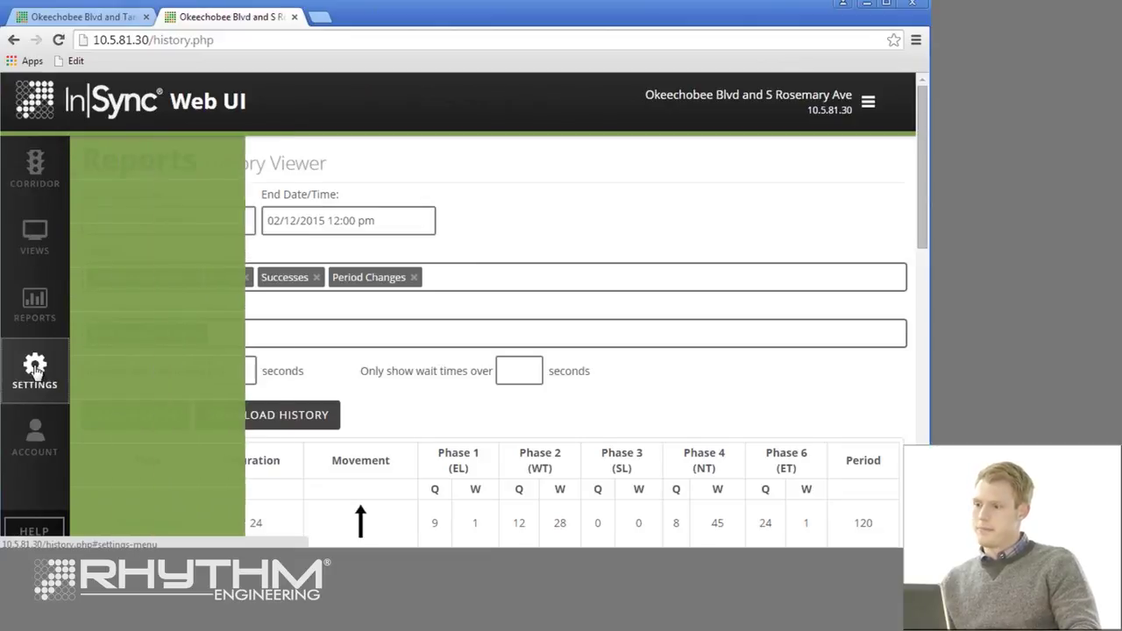
Step: View the Rename Phases settings, followed by the GPS Coordinates settings with the intersection's location on the map
mouse_move(35, 384)
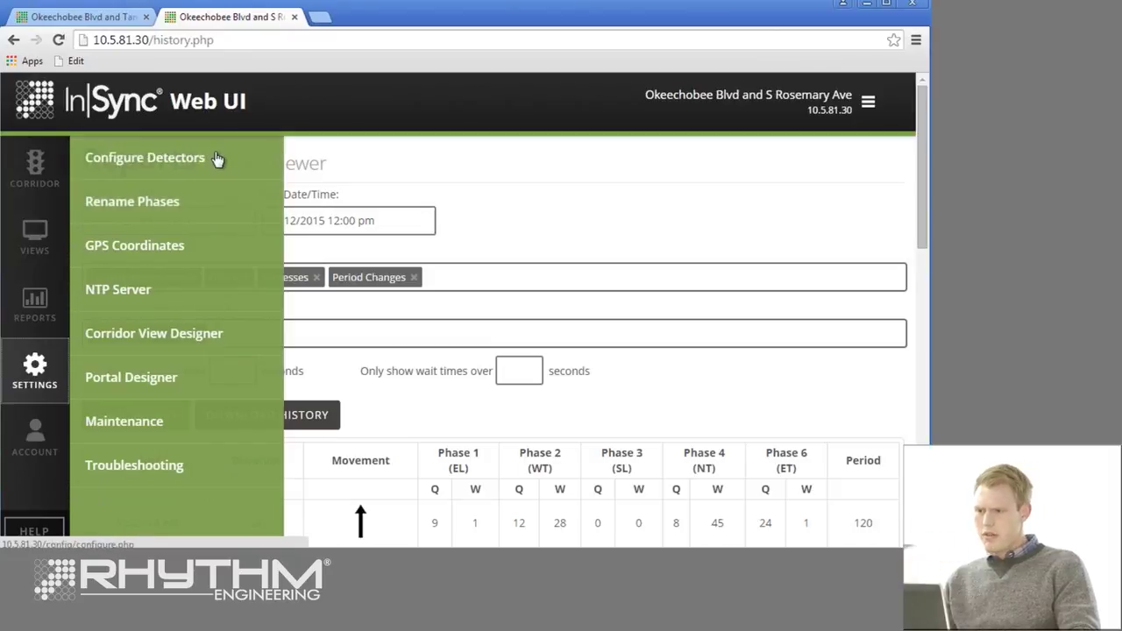
left_click(231, 196)
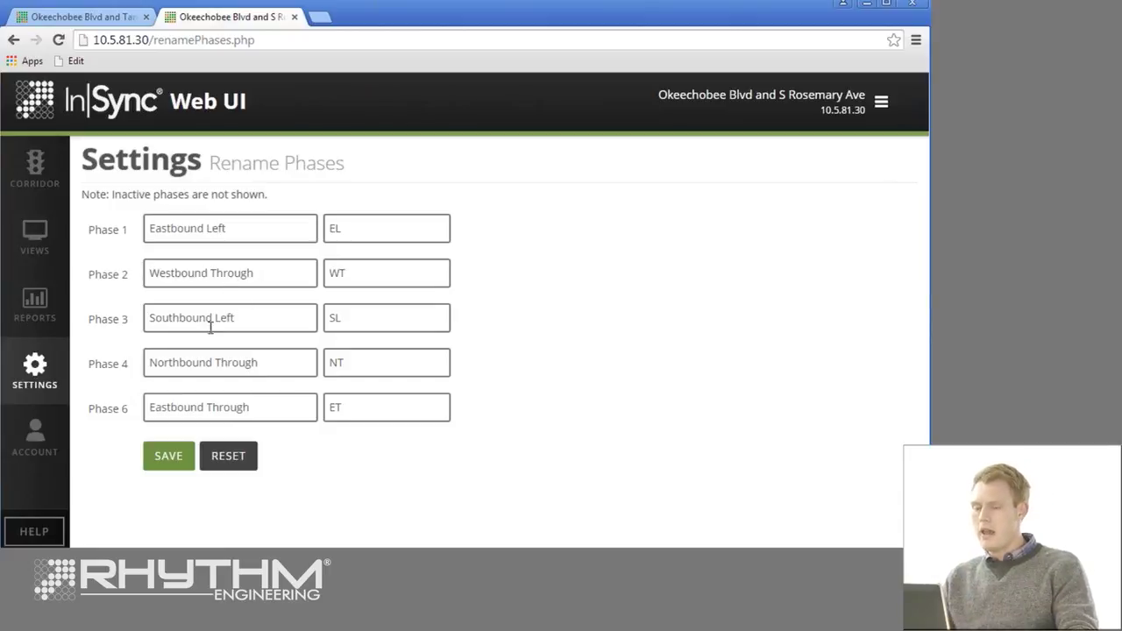
left_click(42, 378)
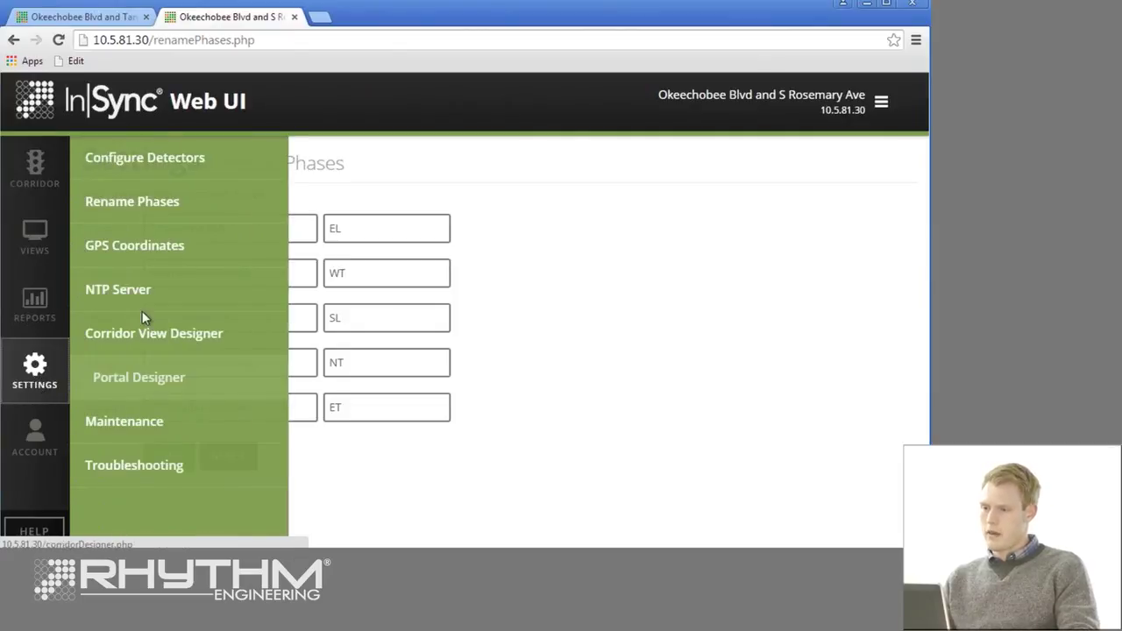
left_click(198, 245)
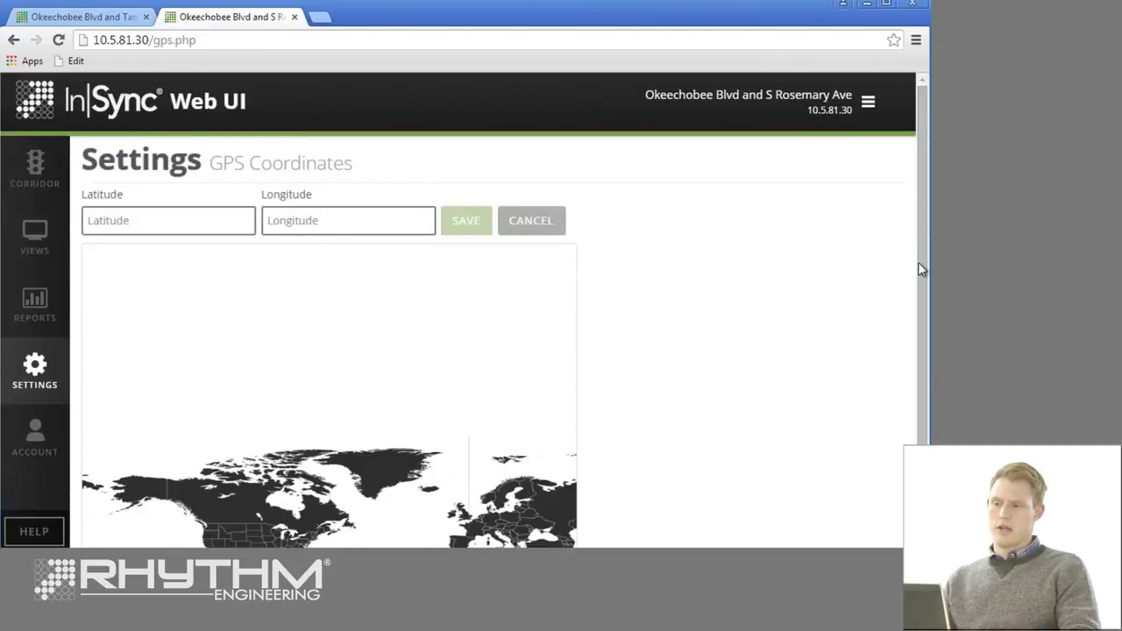
scroll(925, 279, "down", 1)
scroll(925, 279, "down", 2)
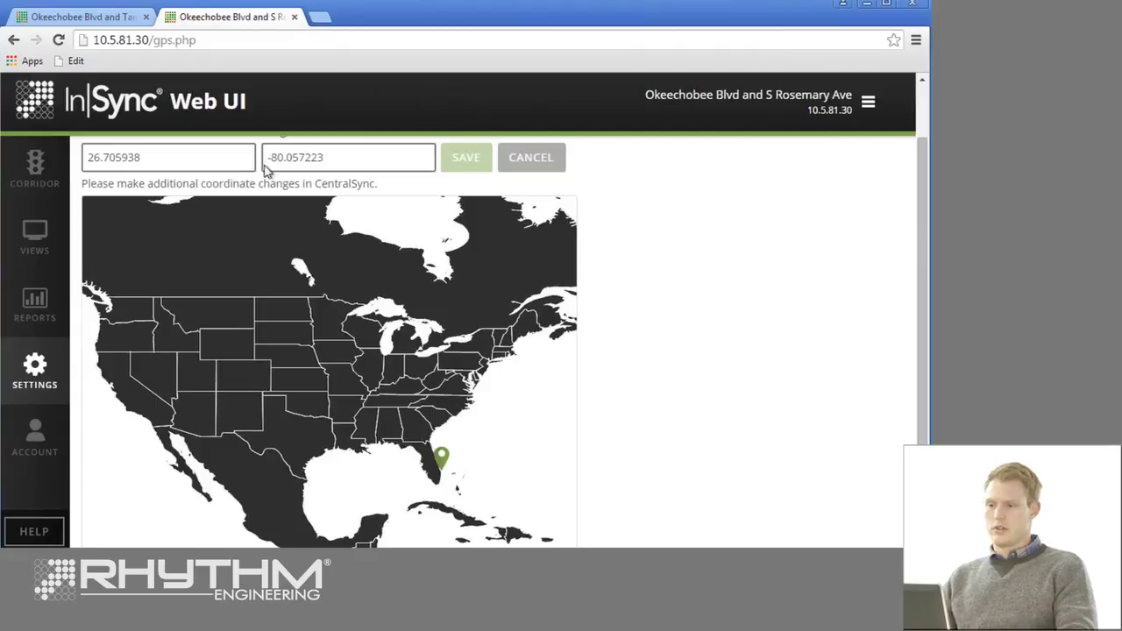
left_click_drag(148, 183, 194, 182)
left_click(170, 183)
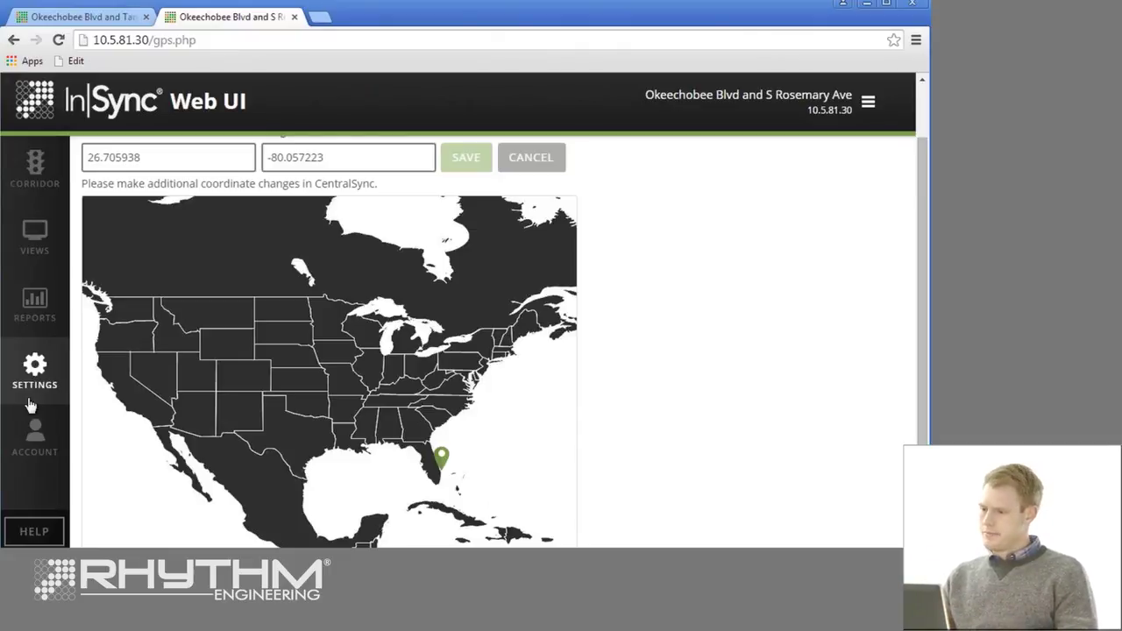
Step: View the NTP Server settings and the corridor's camera layout in the Corridor View Designer
left_click(21, 360)
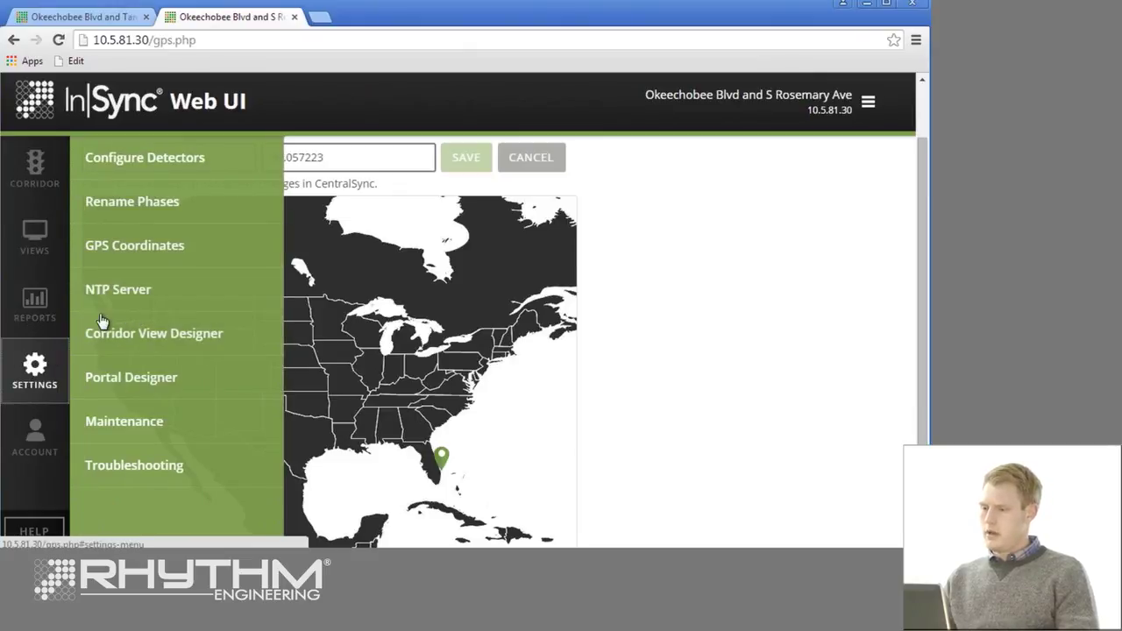
left_click(176, 289)
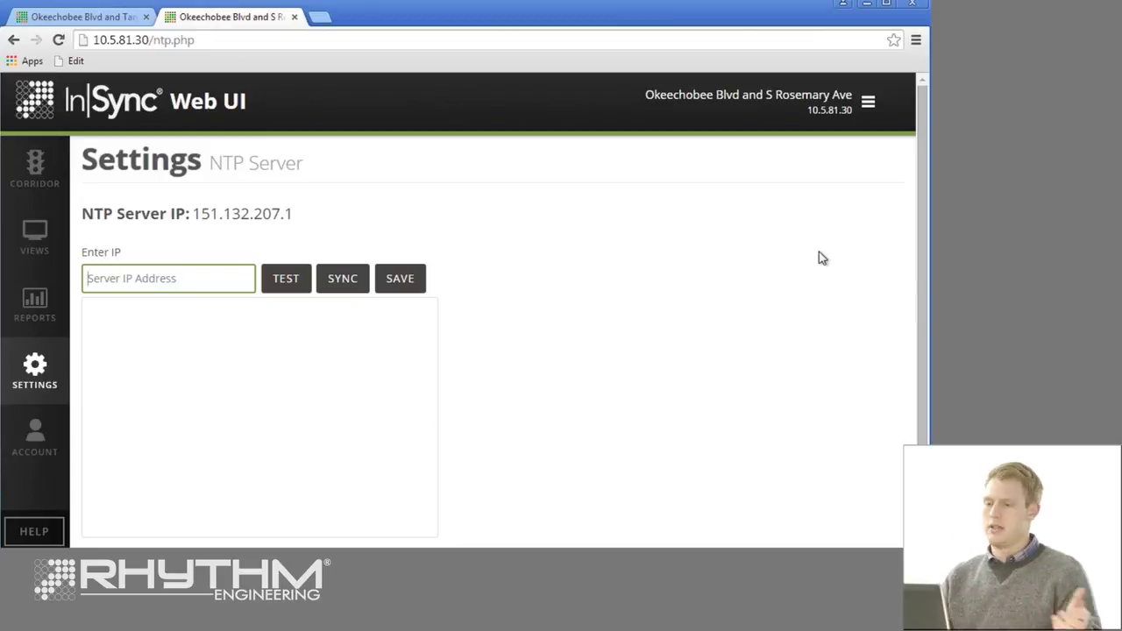
left_click(38, 366)
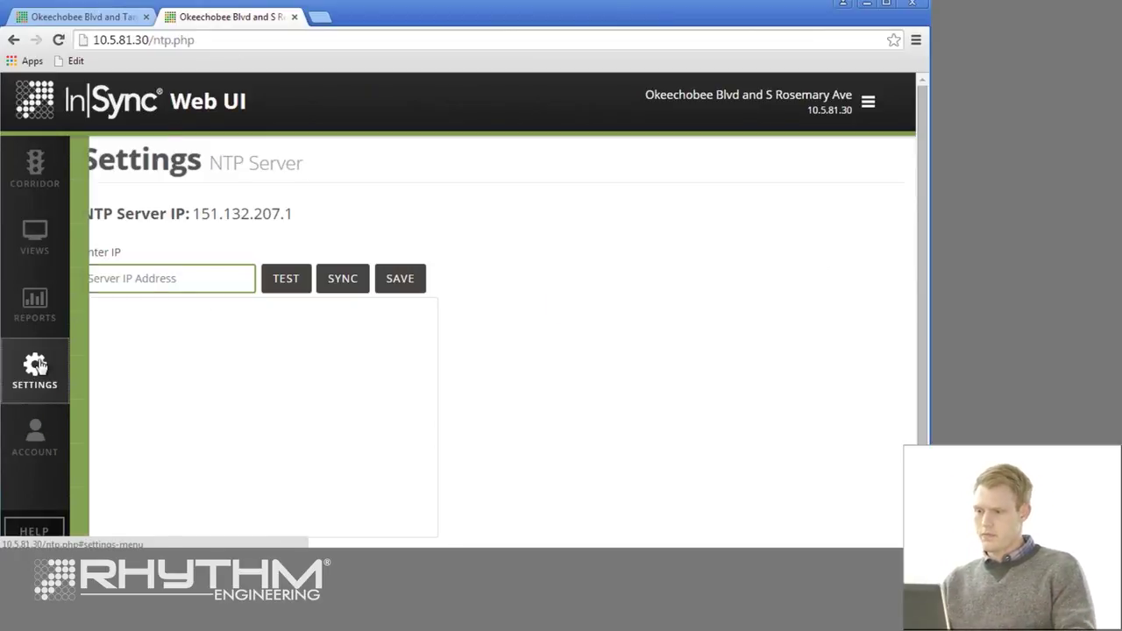
left_click(235, 334)
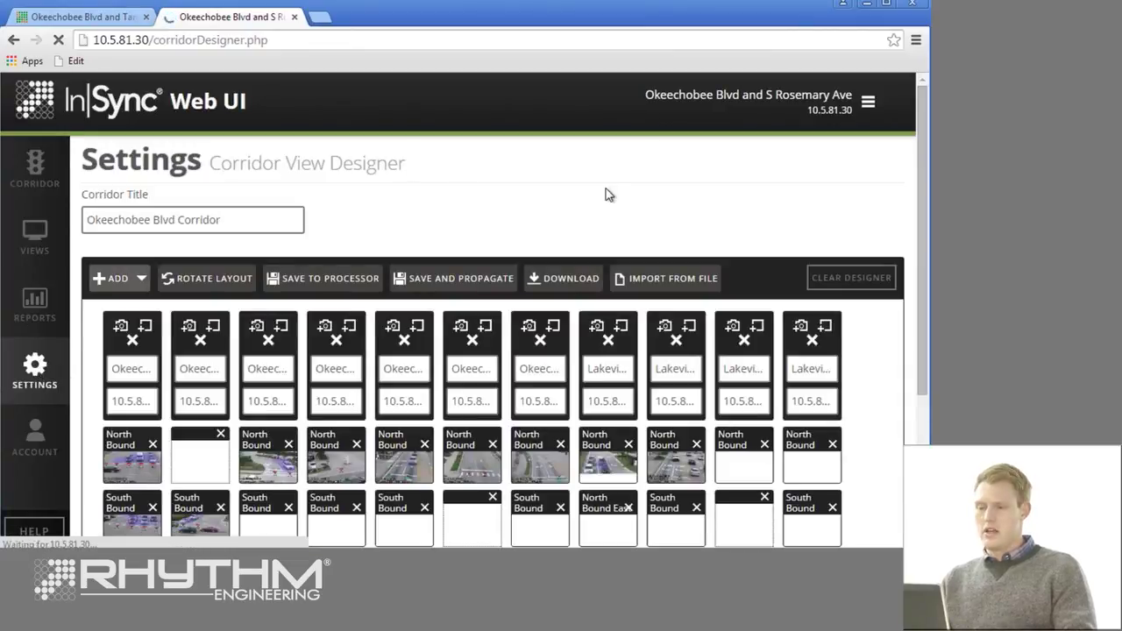
left_click_drag(922, 171, 922, 302)
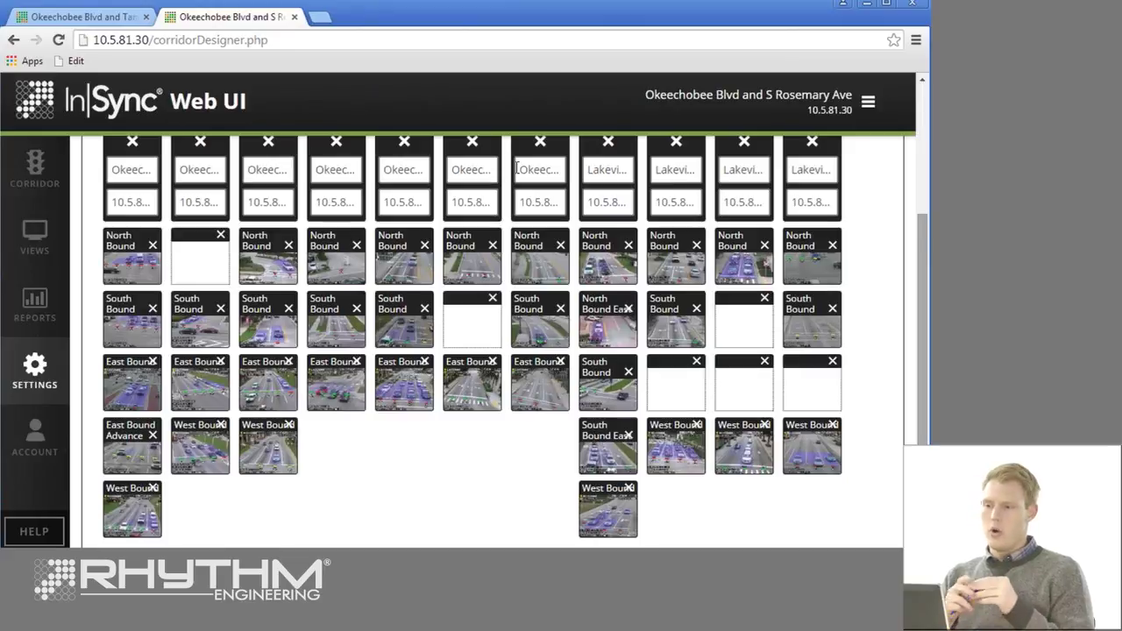
Step: Move the tenth intersection column, a Lakeview one, to the sixth position in the corridor layout
left_click(35, 166)
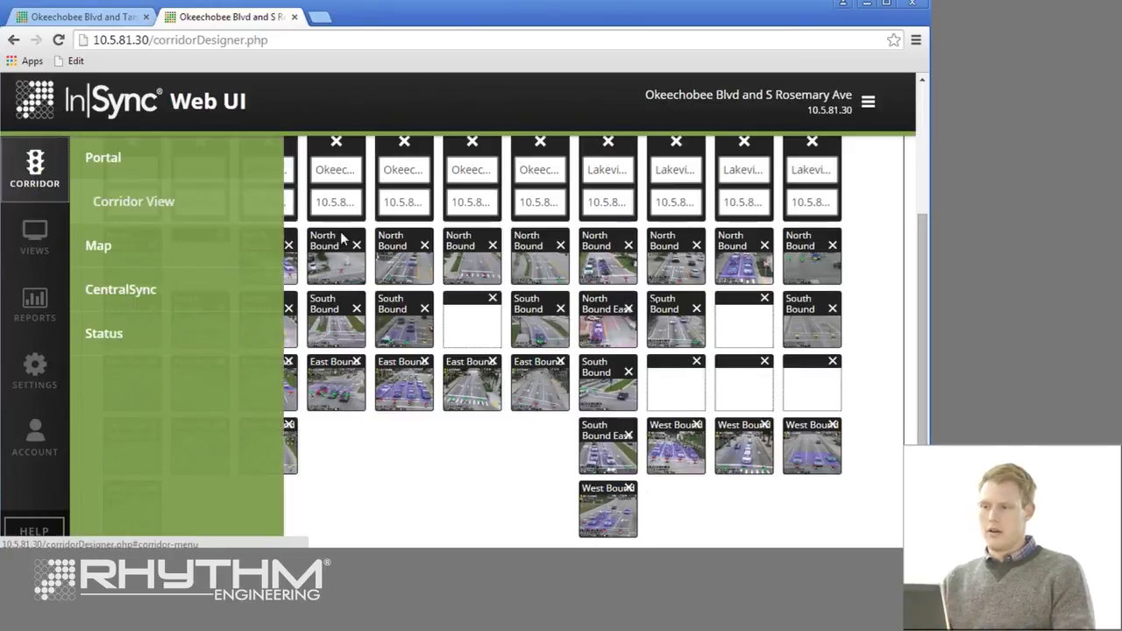
left_click(894, 379)
left_click_drag(923, 330, 920, 281)
left_click_drag(729, 197, 471, 202)
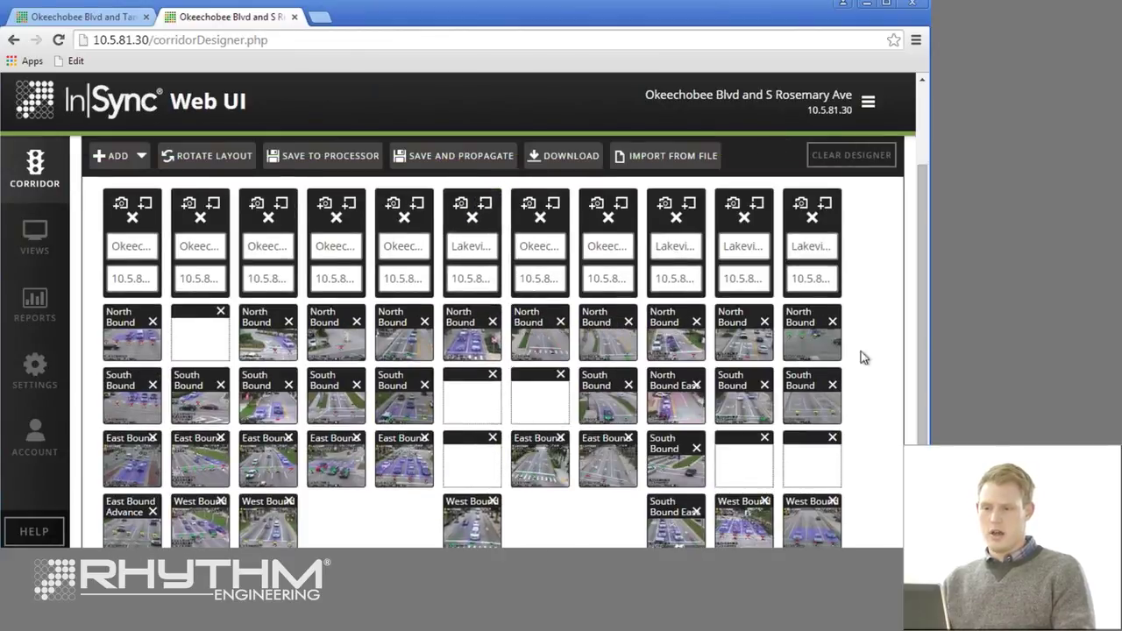
Step: Move the West Bound camera to the top of the sixth column and North Bound East below South Bound in the ninth
scroll(605, 388, "down", 1)
left_click_drag(476, 429, 473, 241)
left_click_drag(688, 314, 689, 372)
left_click_drag(922, 302, 918, 191)
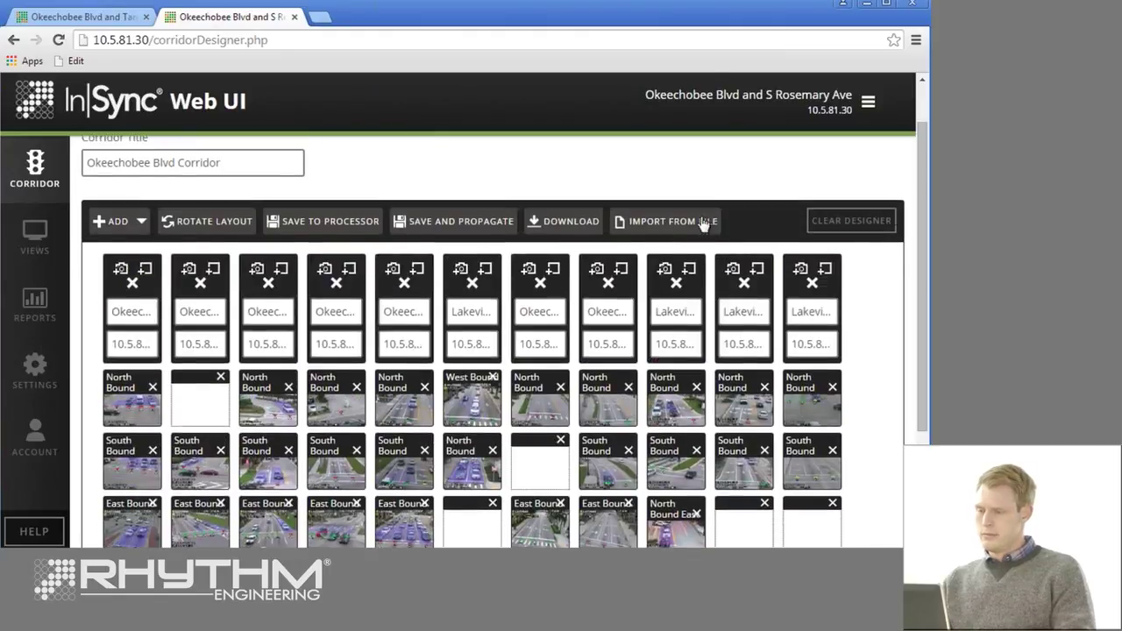
Step: Open the Portal Designer and collapse the first four intersections of the generated corridor, 10.5.81.10 through 10.5.81.40
left_click(27, 388)
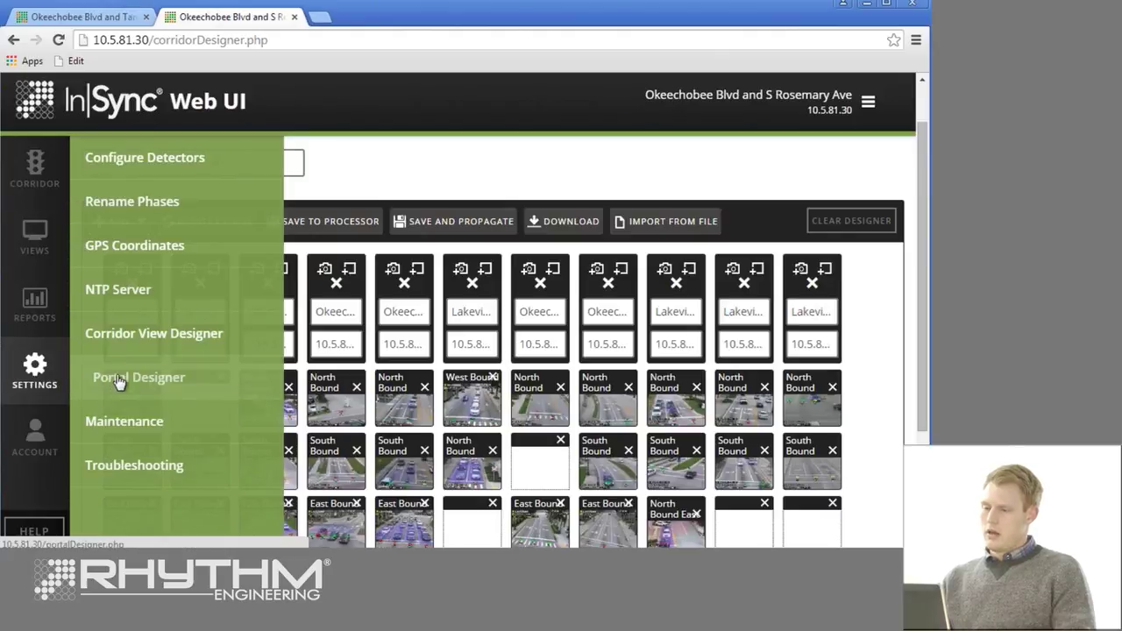
left_click(123, 378)
left_click(449, 170)
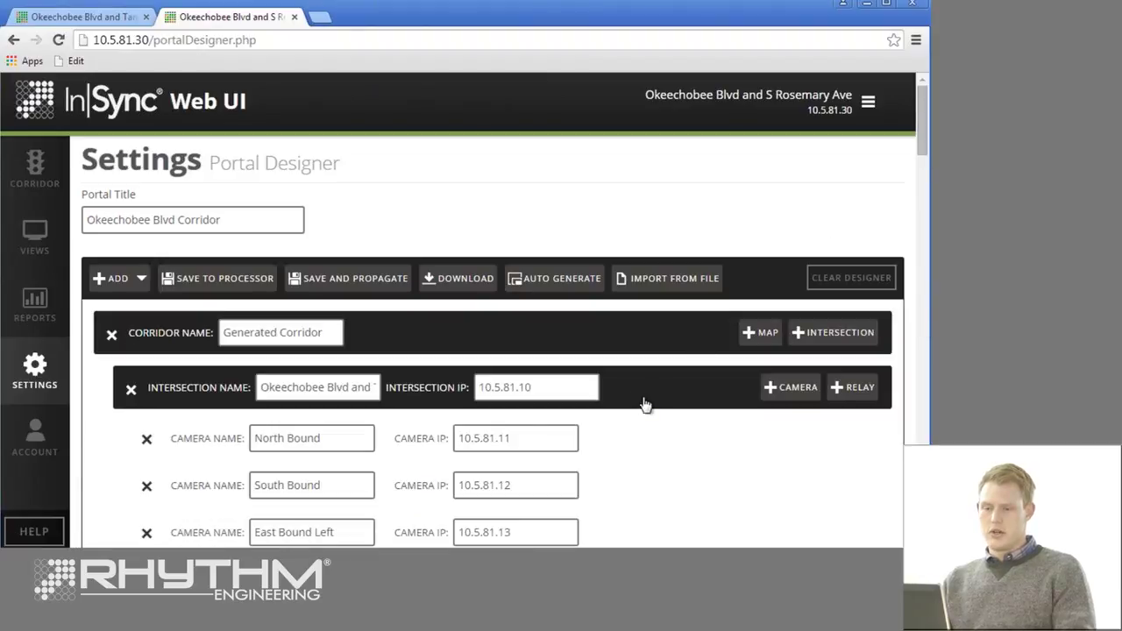
left_click(644, 404)
left_click_drag(925, 145, 927, 168)
left_click(674, 403)
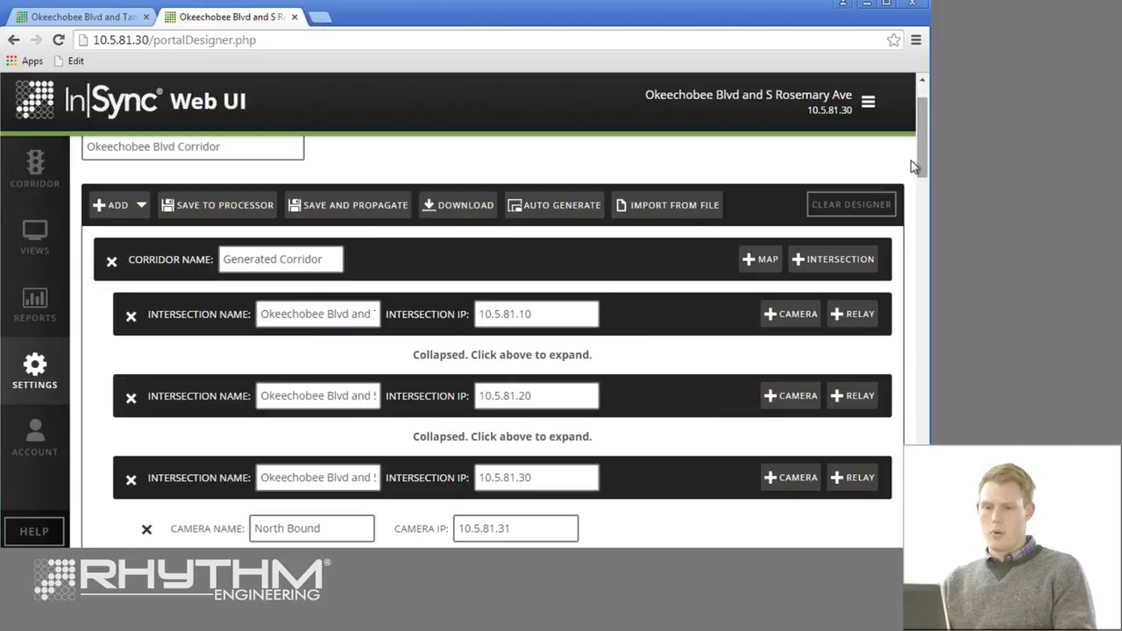
left_click_drag(926, 164, 926, 202)
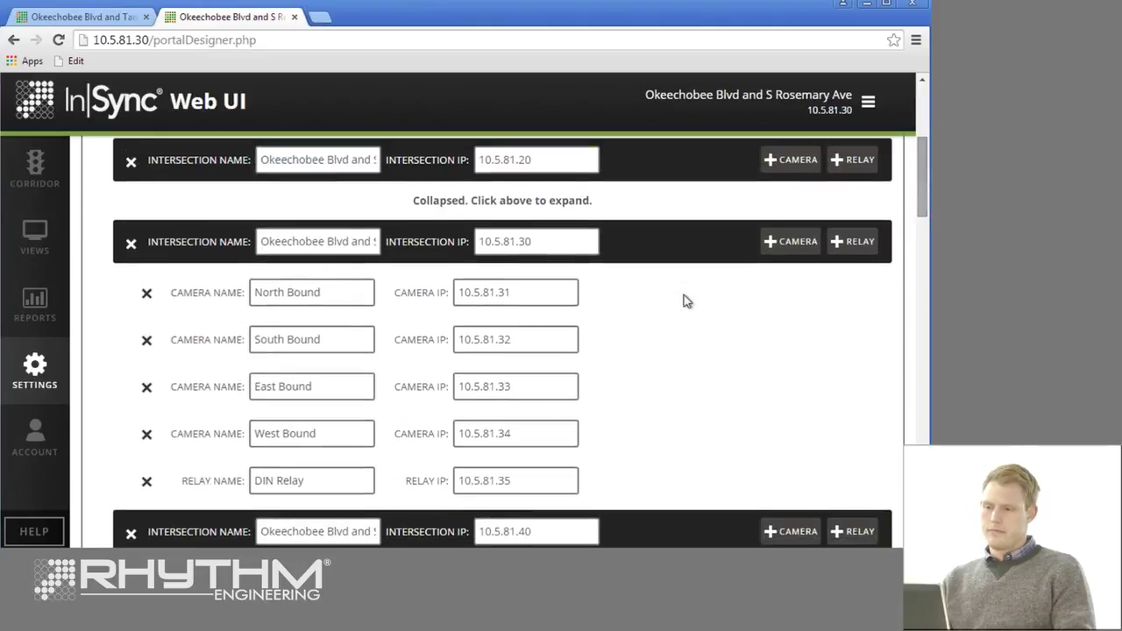
left_click(647, 263)
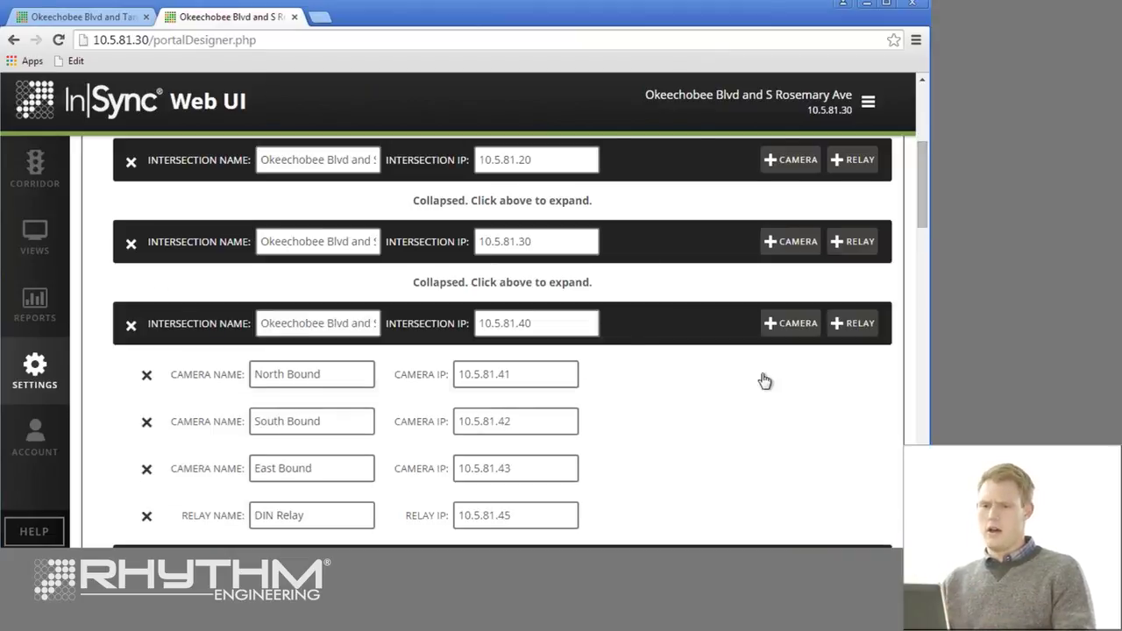
left_click(755, 338)
left_click_drag(925, 188, 922, 139)
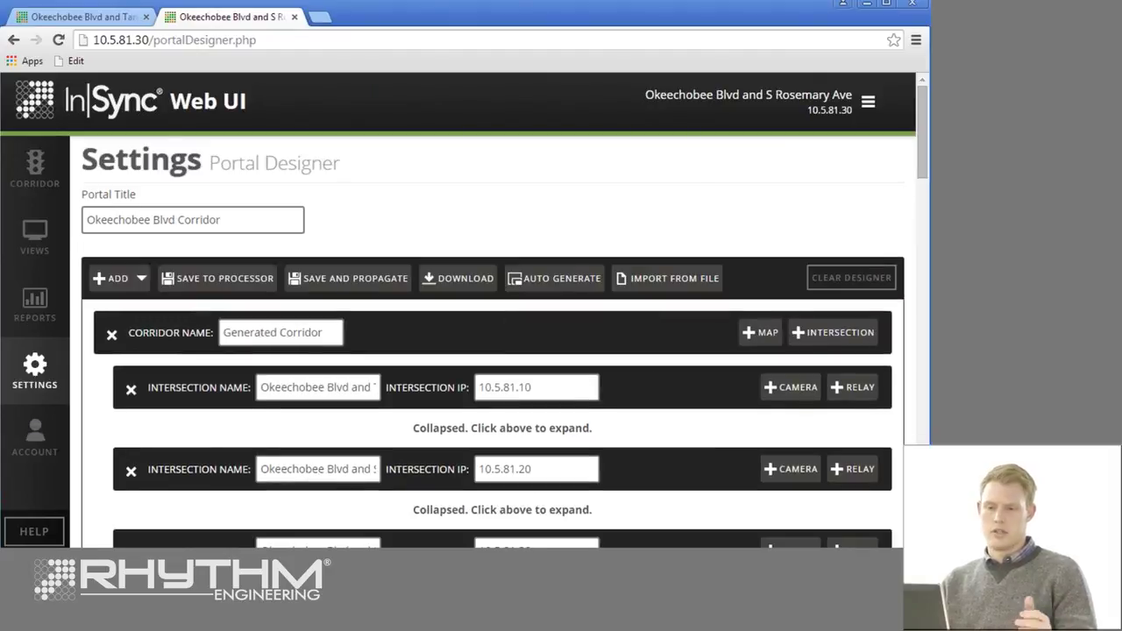
Step: Open the Maintenance settings, browse the InSync auto-save archives offered for restoring, and cancel without restoring one
left_click(69, 361)
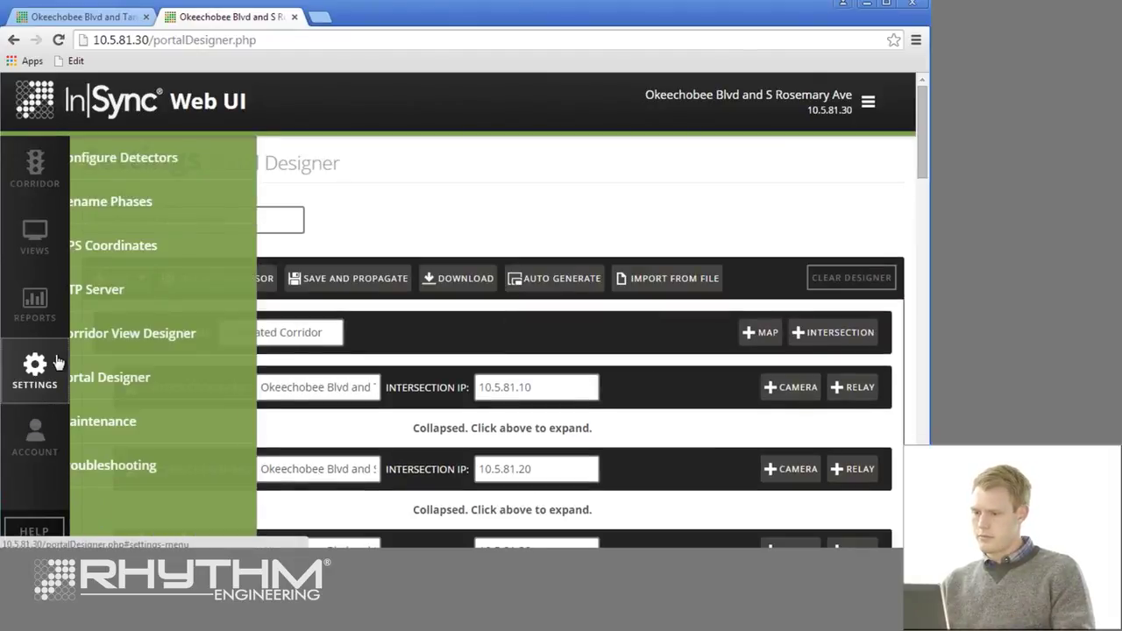
left_click(188, 431)
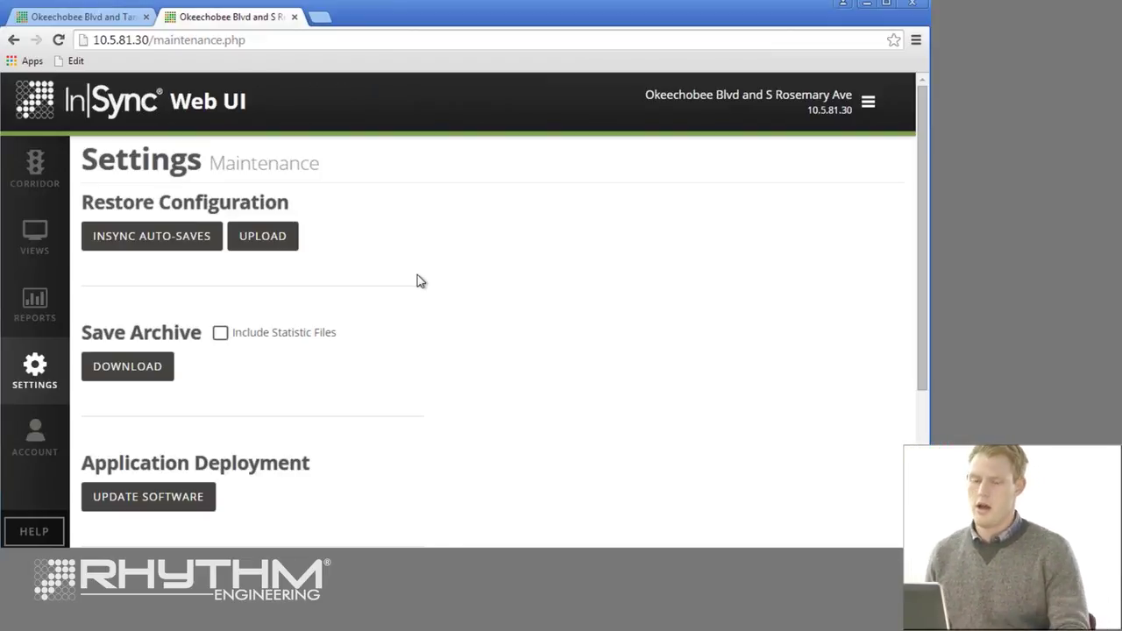
left_click(187, 248)
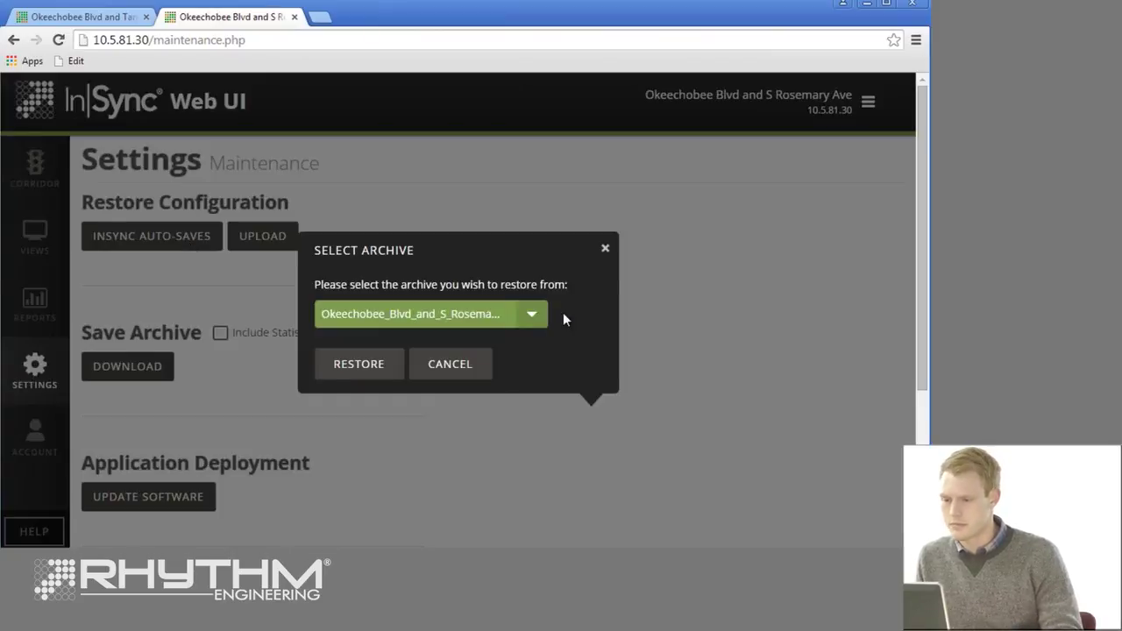
left_click(534, 314)
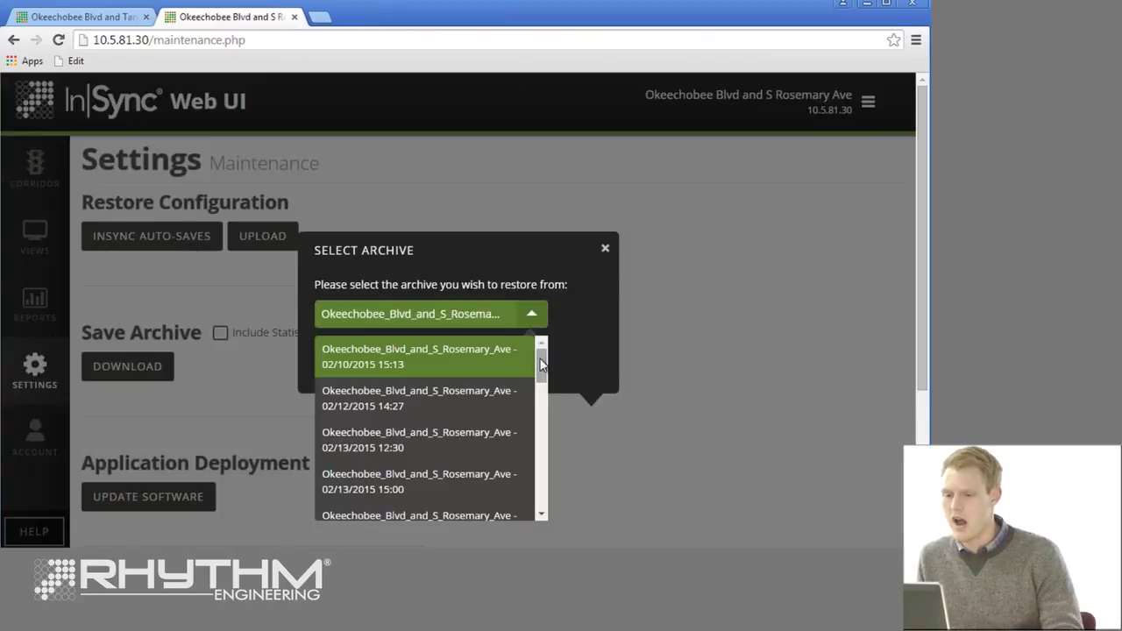
left_click_drag(542, 377, 540, 460)
left_click(532, 321)
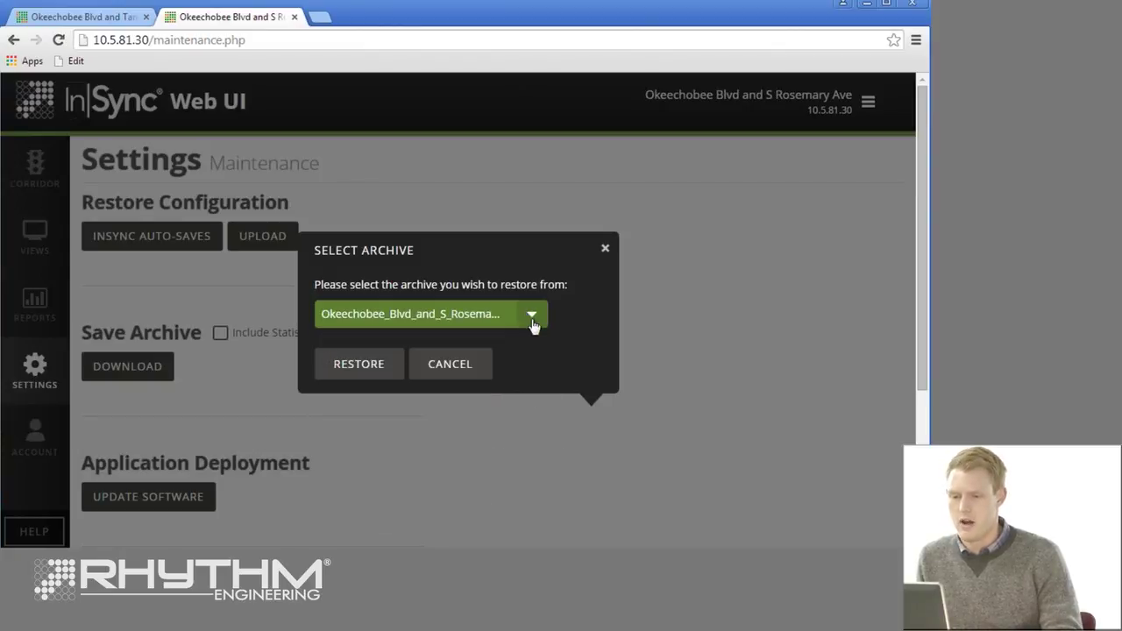
left_click(464, 373)
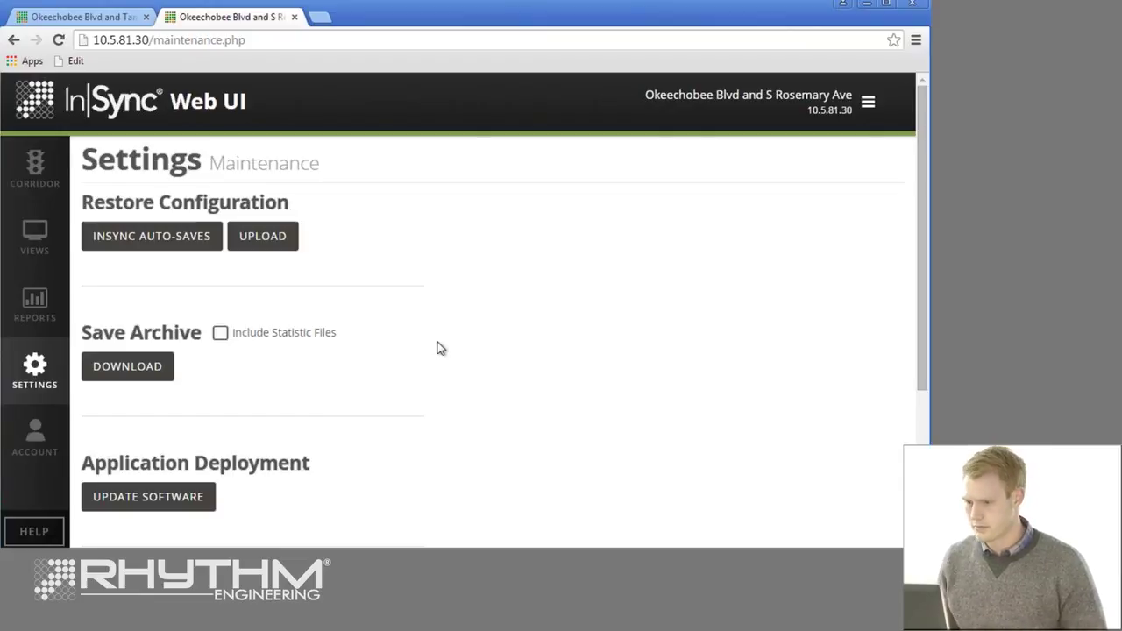
Step: Examine the Save Archive, Application Deployment and Processor Management options in the Maintenance settings
middle_click(483, 277)
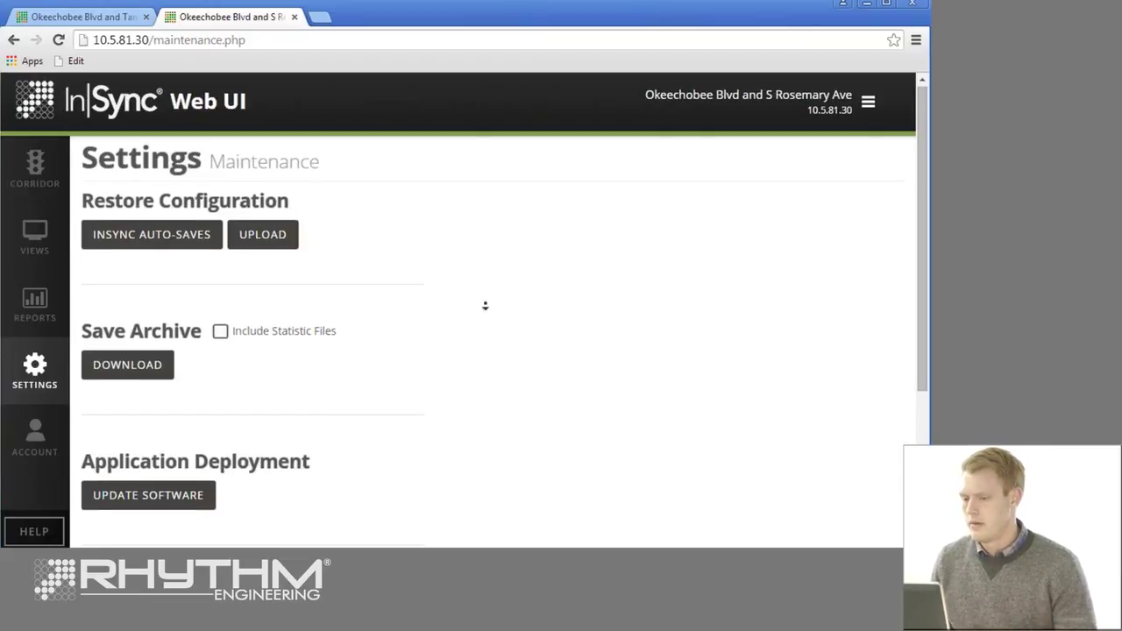
middle_click(486, 311)
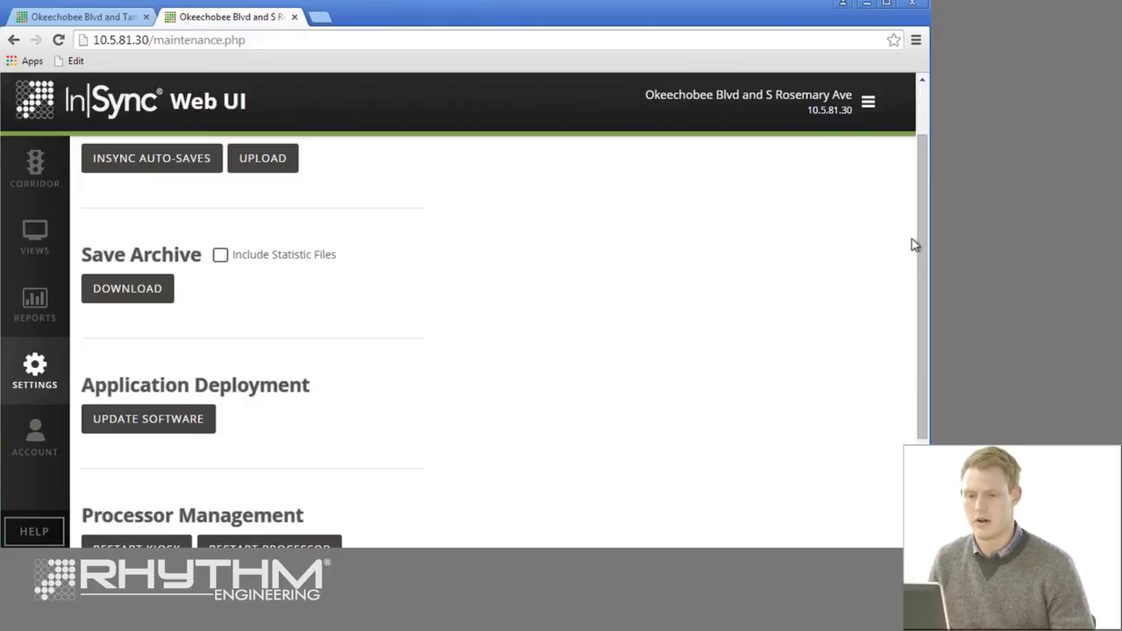
mouse_move(918, 235)
left_mouse_down()
mouse_move(918, 223)
mouse_move(918, 236)
left_mouse_up()
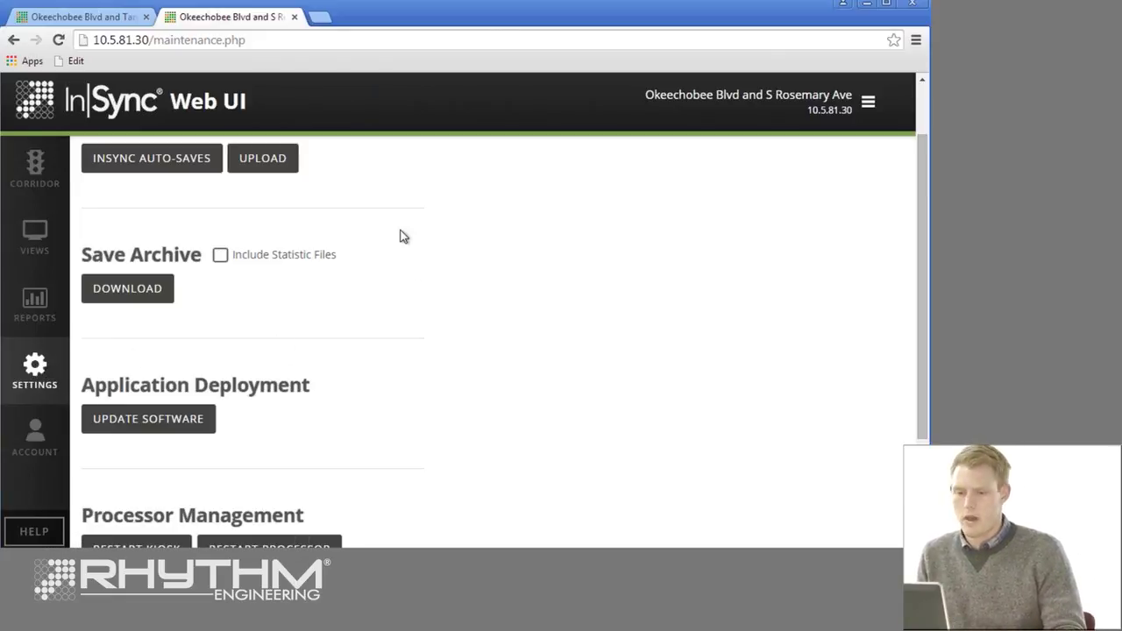
Step: Reopen the Corridor View Designer and examine the camera layout of all intersections
left_click(46, 359)
left_click(110, 334)
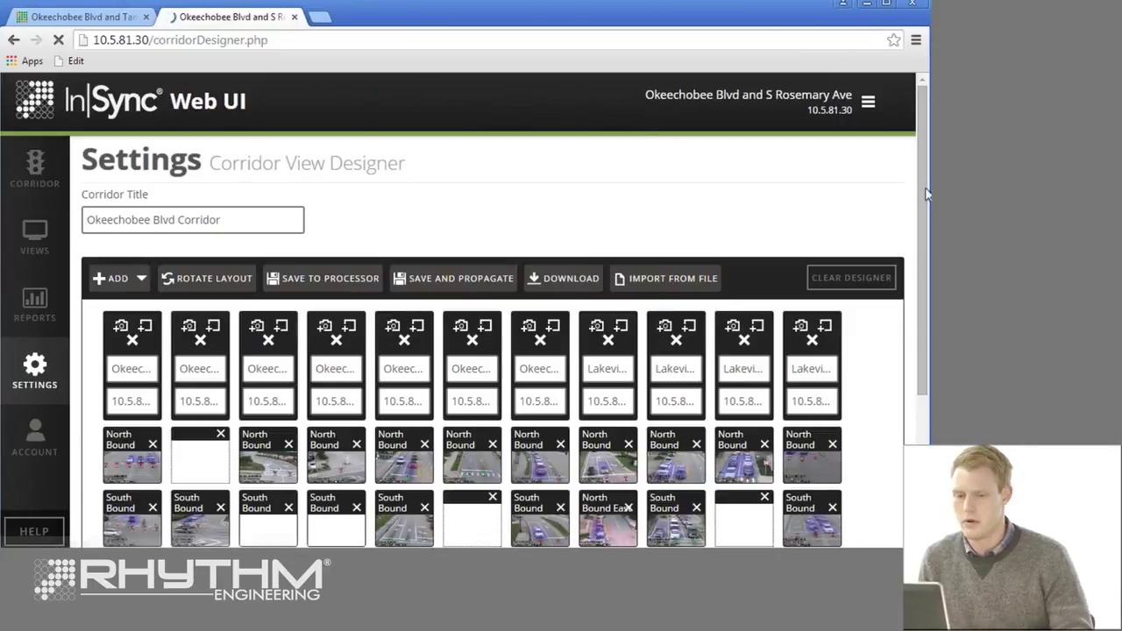
left_click_drag(925, 196, 919, 305)
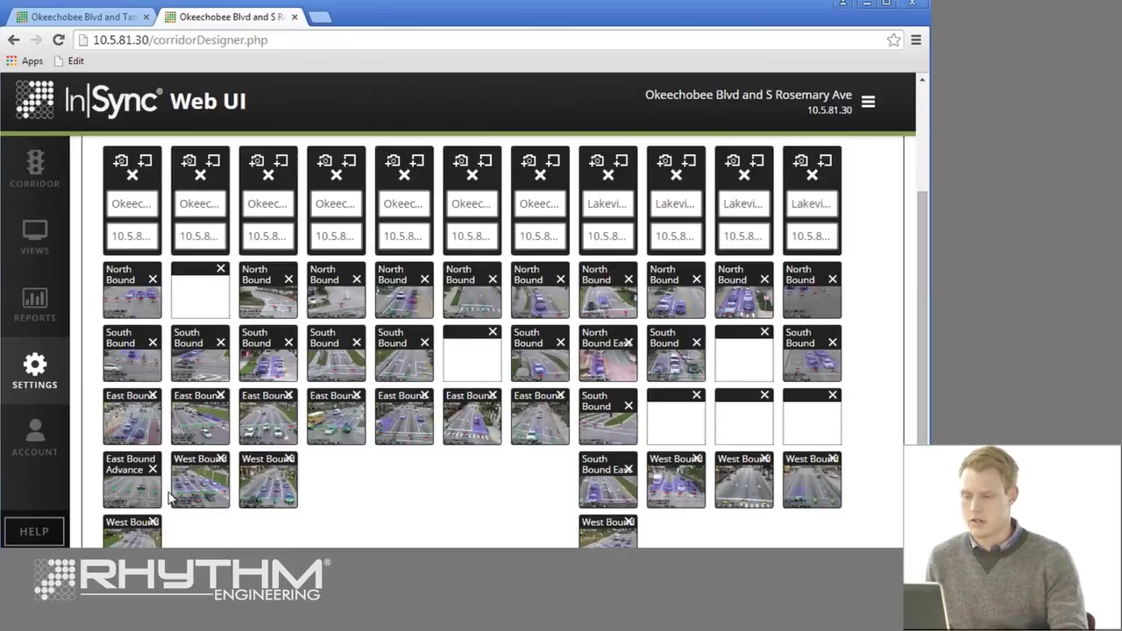
Step: Open the Edit Users account page, examine the ADMIN user's access and permission options, and cancel without saving
left_click(35, 429)
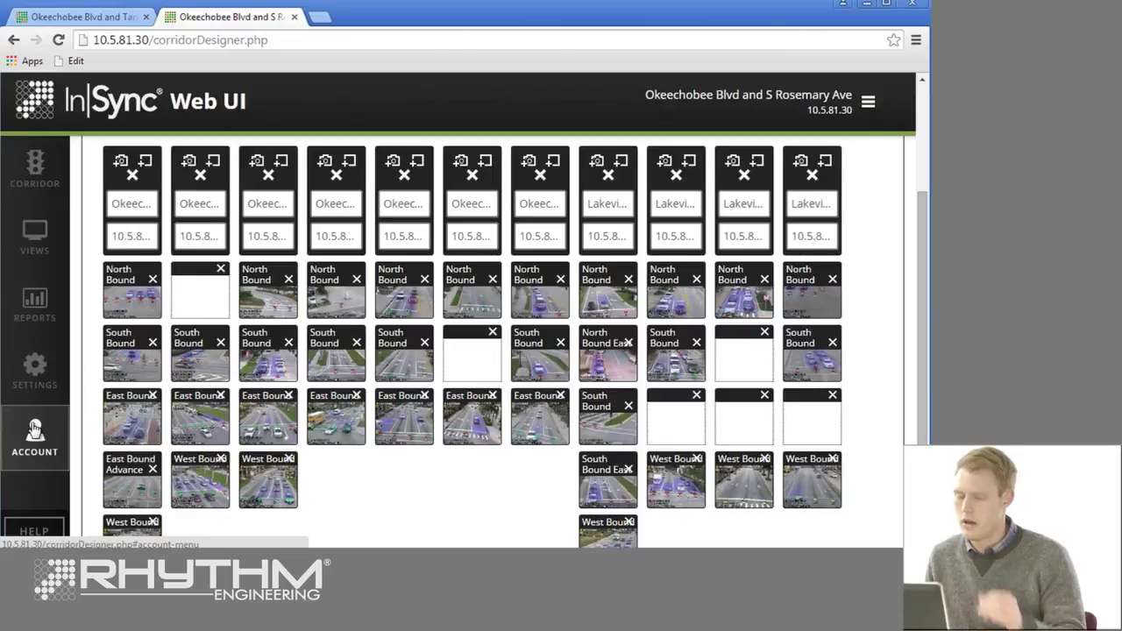
left_click(35, 429)
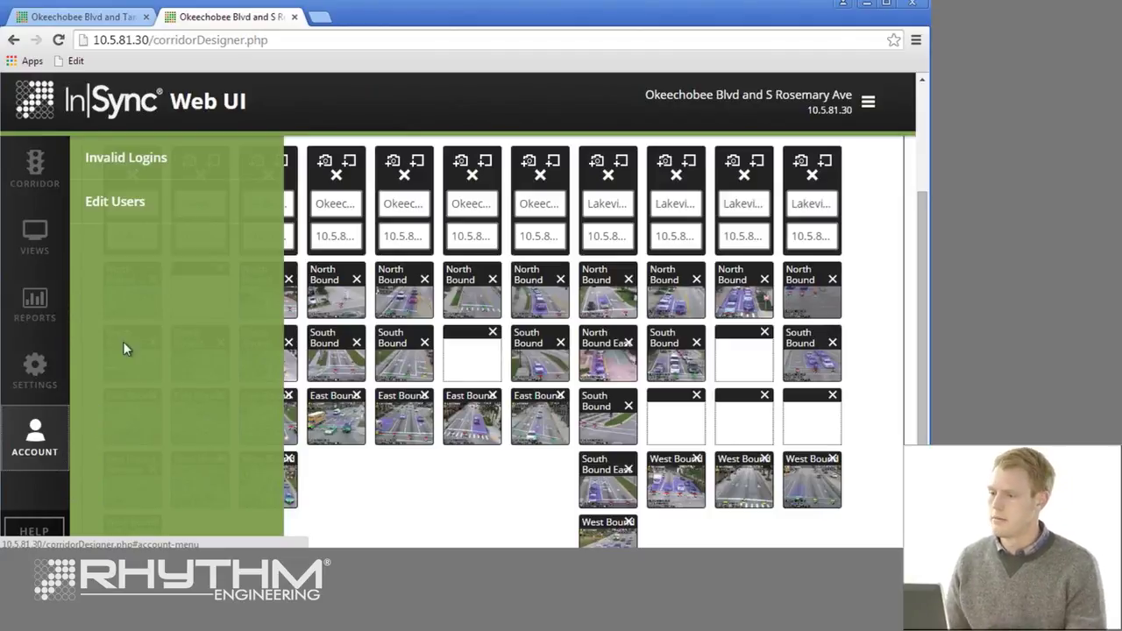
left_click(179, 205)
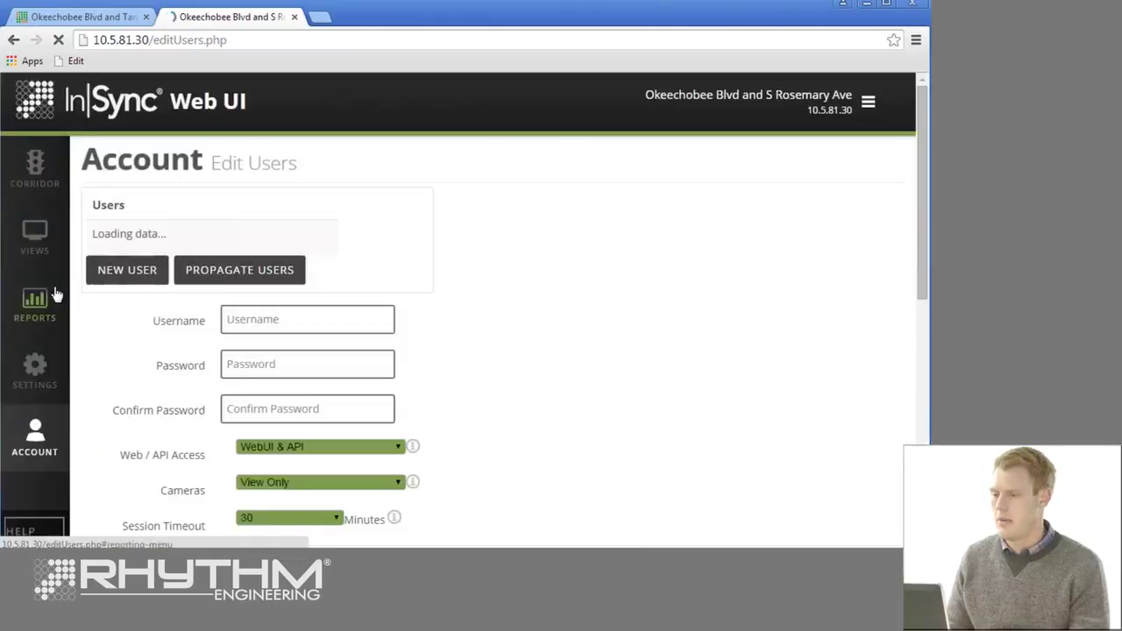
left_click(391, 235)
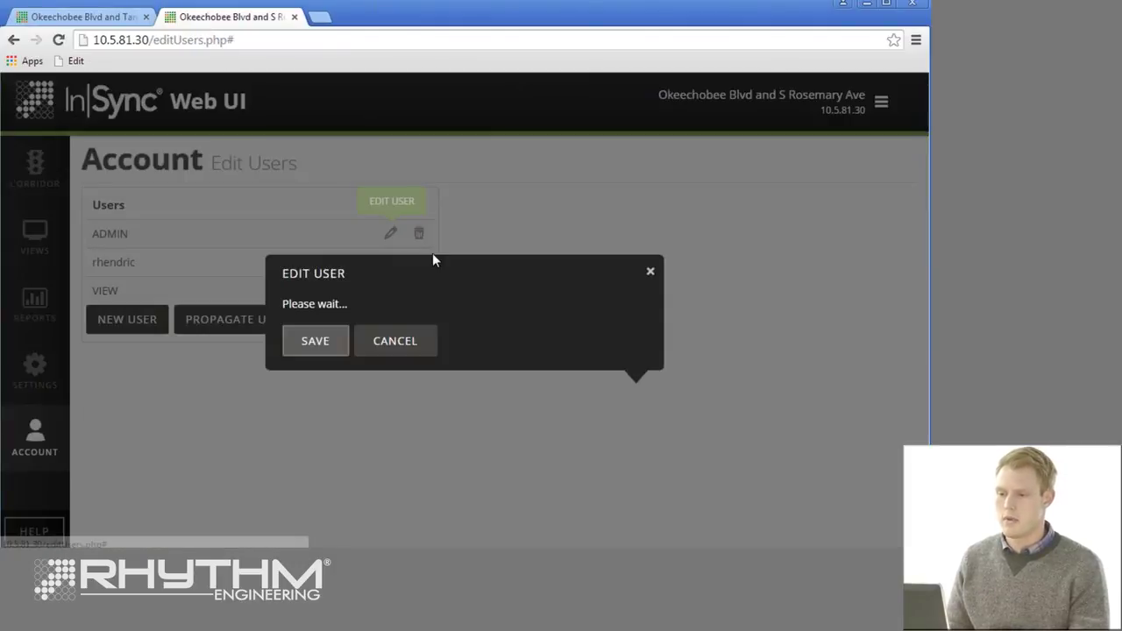
mouse_move(570, 291)
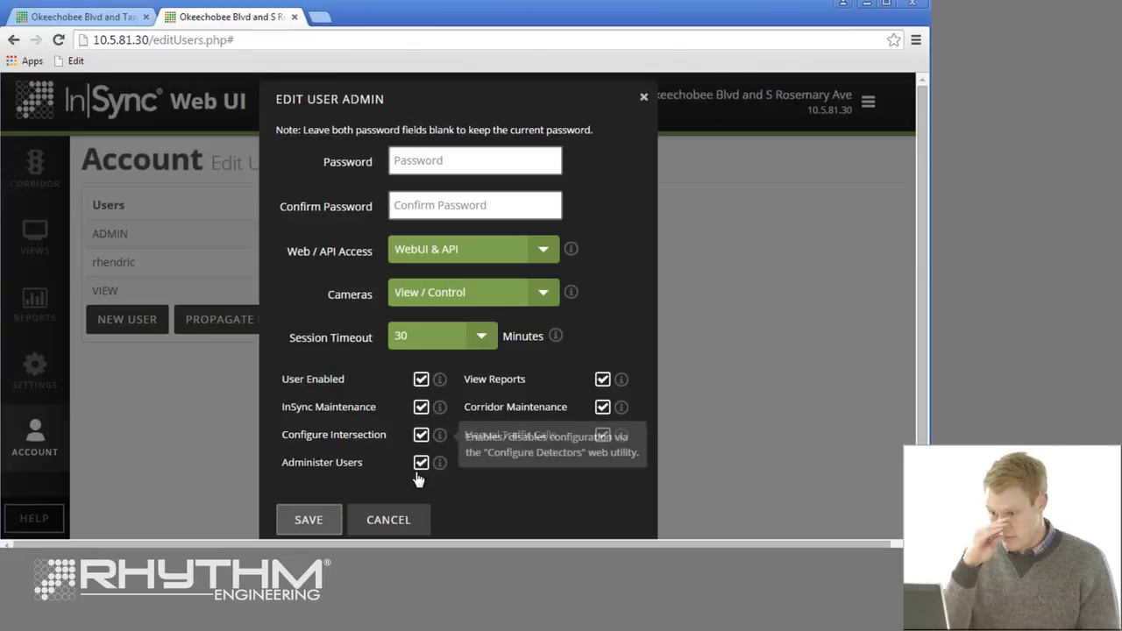
left_click(411, 519)
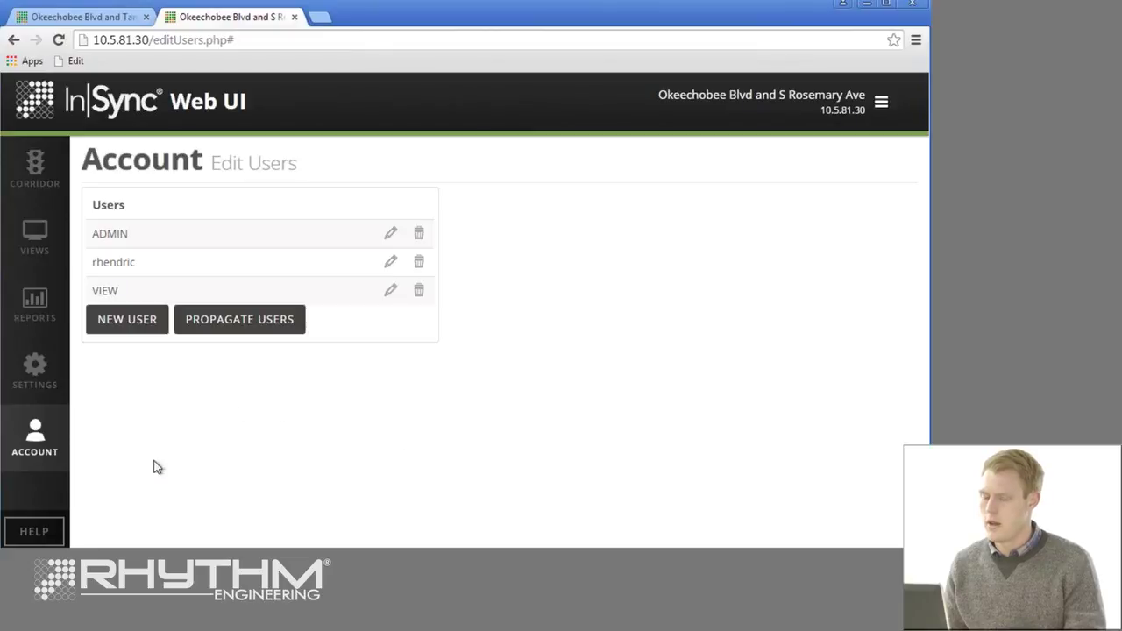
Step: Open the WebUI Help and browse its Viewing an Intersection section, including the InSync Intersection Status and Processor Status topics
left_click(50, 532)
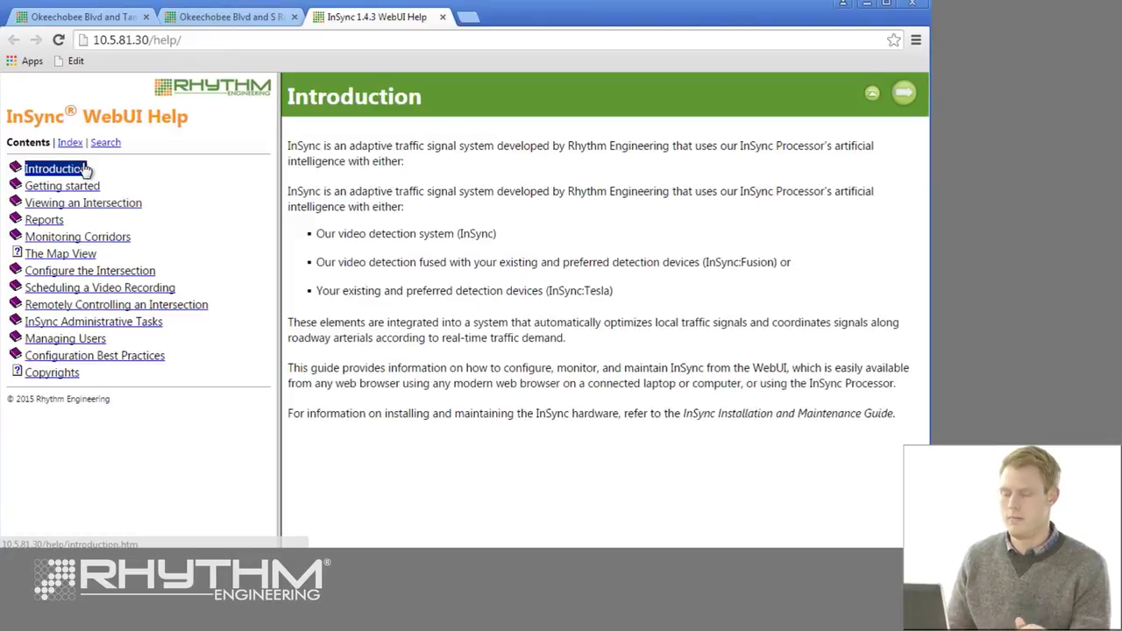
left_click(96, 204)
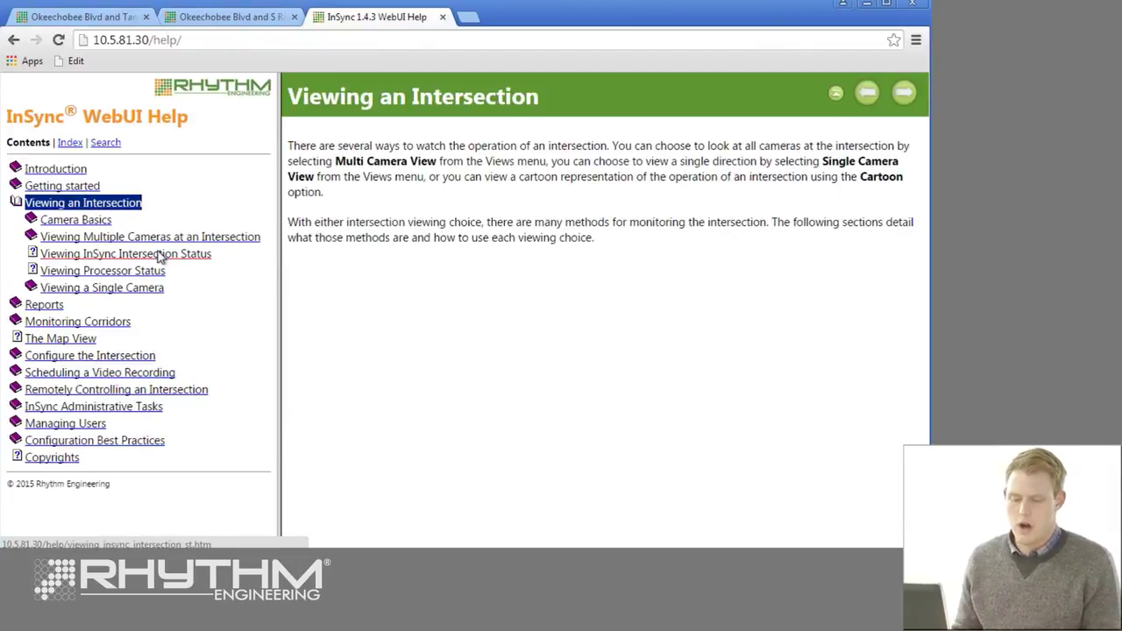
left_click(160, 254)
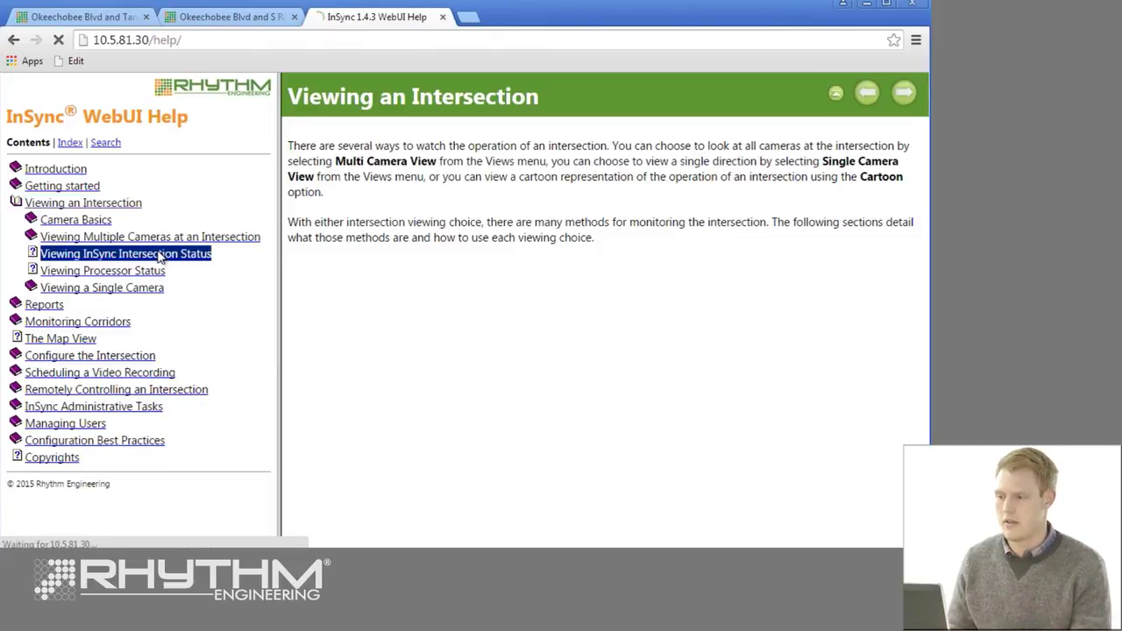
left_click(154, 272)
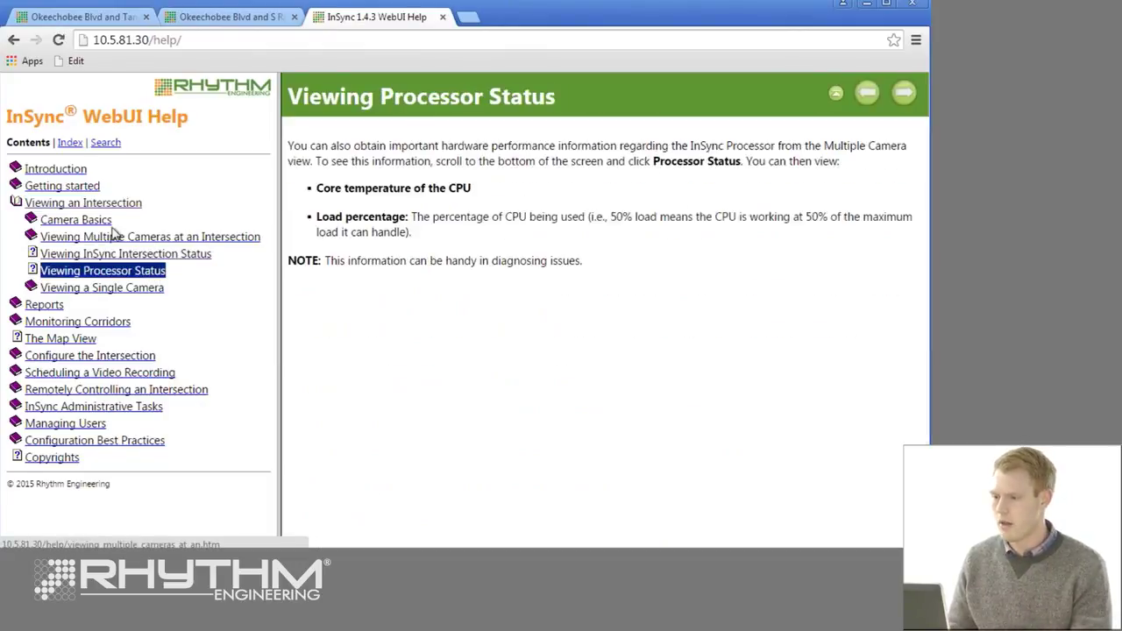
Step: Browse the help on viewing multiple cameras and Camera Basics, read "What are Processed Views?", and close the help
left_click(100, 239)
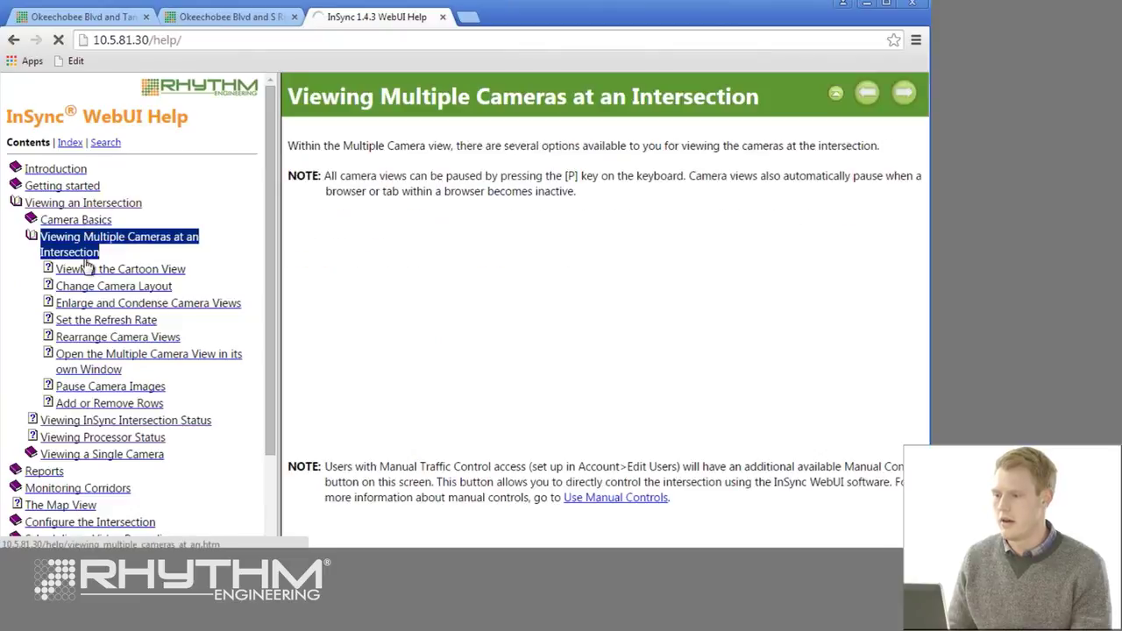
left_click(97, 223)
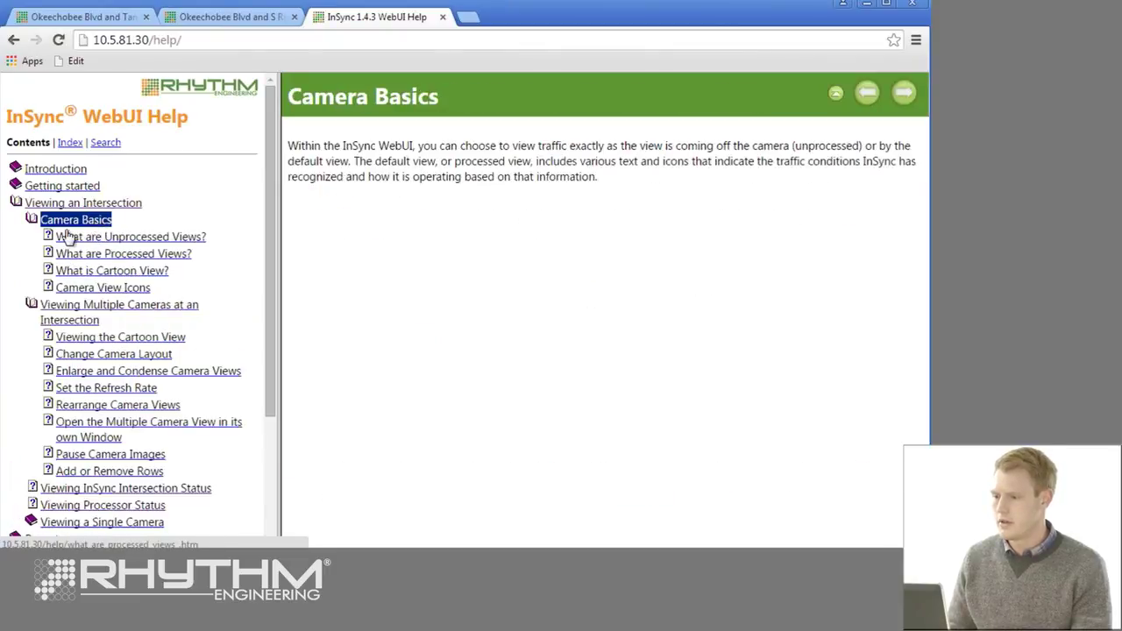
left_click(149, 253)
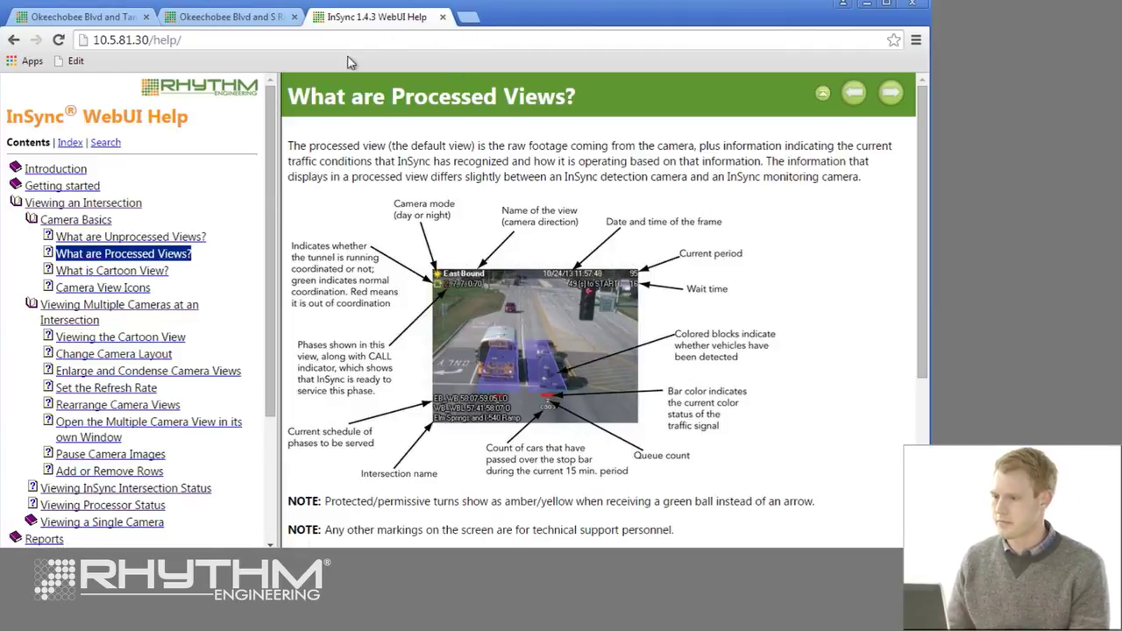
middle_click(411, 19)
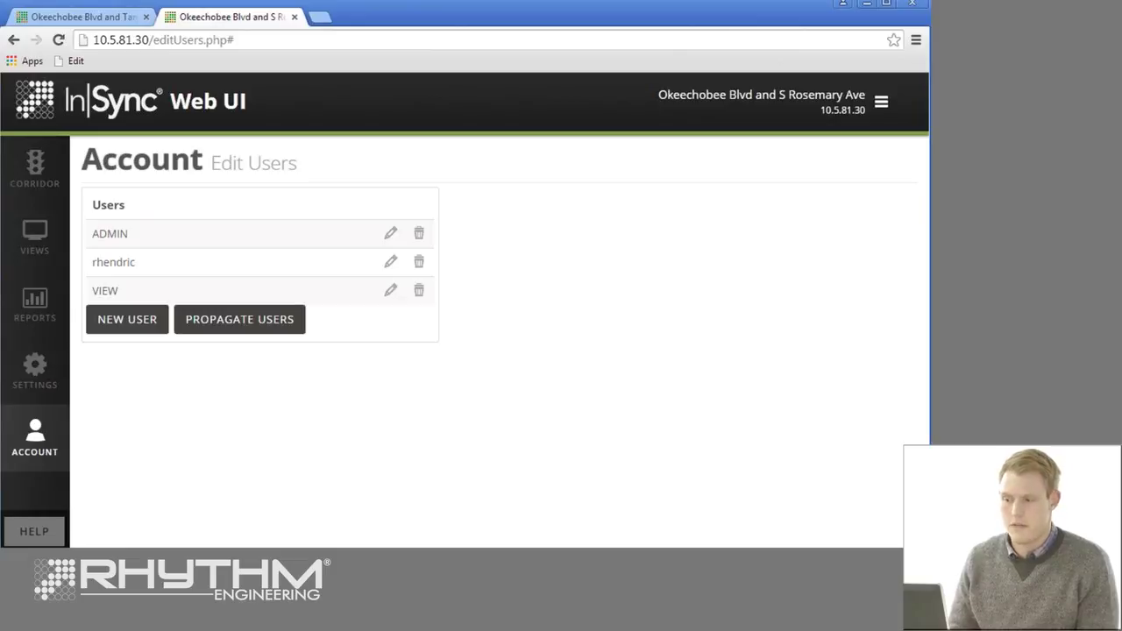
left_click(398, 558)
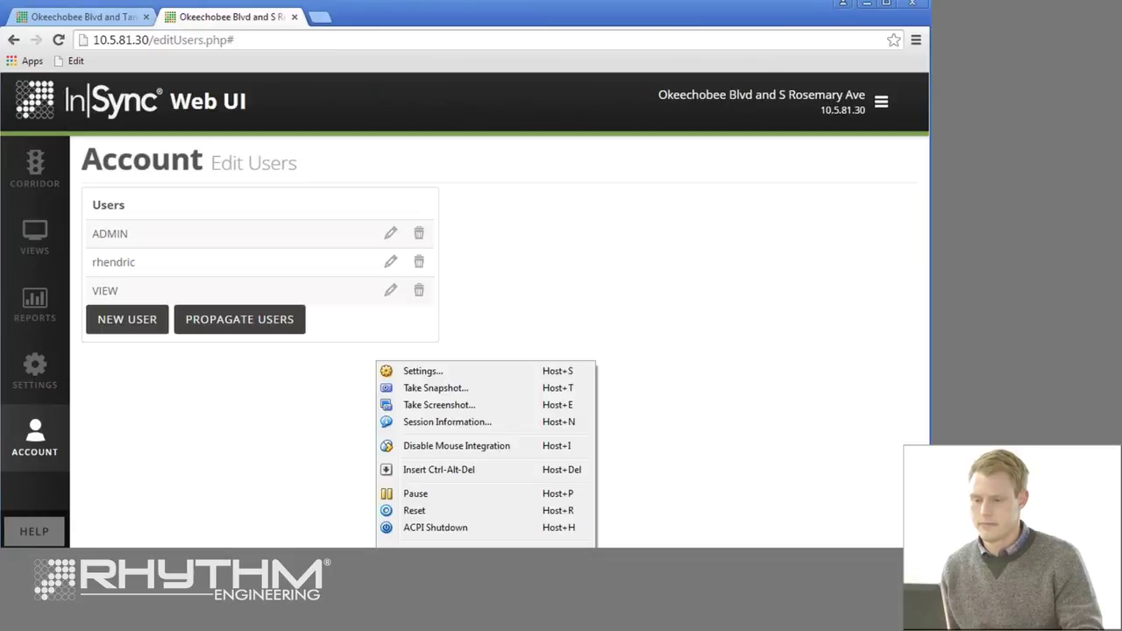
key("Escape")
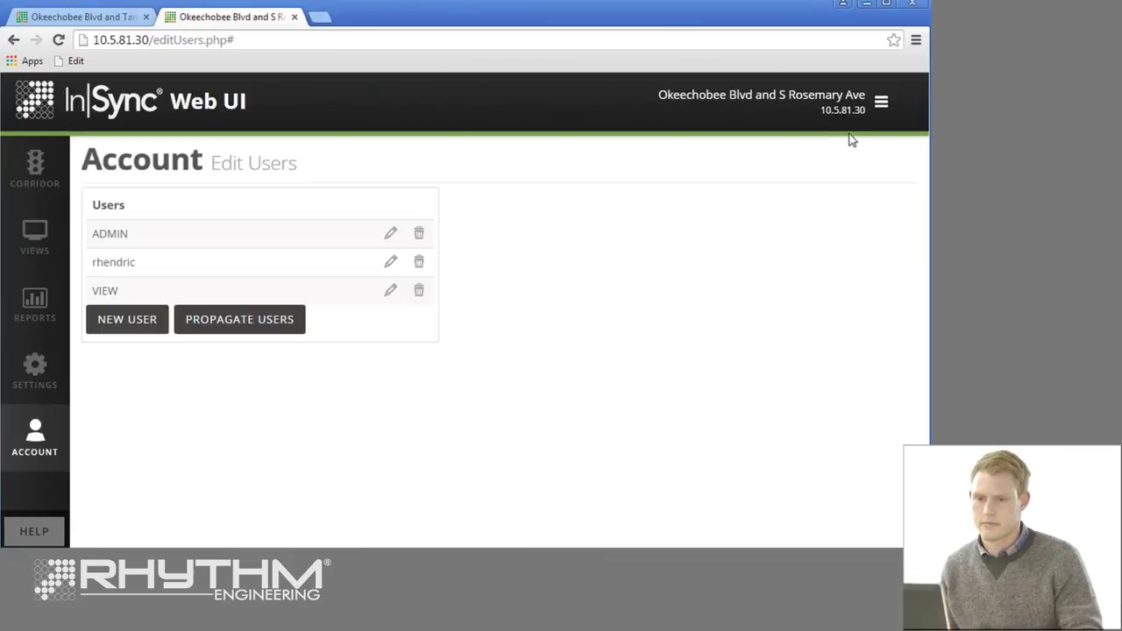